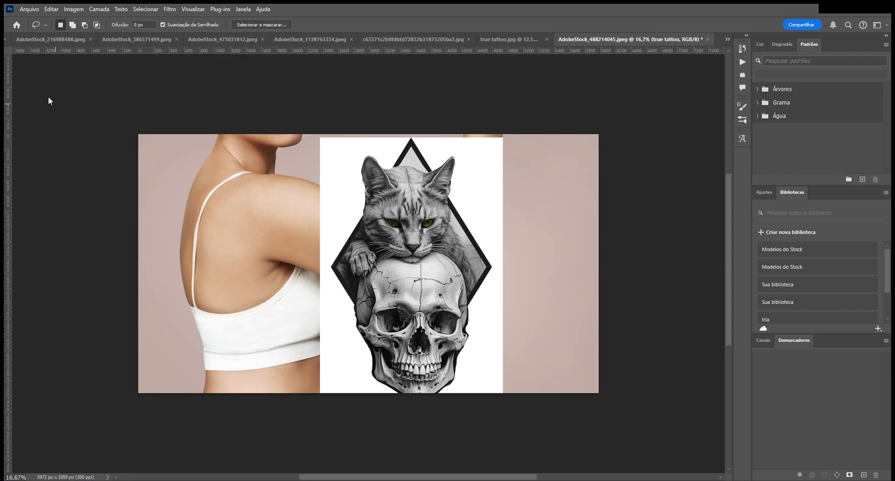
Try selecting the cat in the tattoo art with Object Selection, adding and subtracting the neighbouring skull area, and clear the selection.
{"action": "key", "text": "w"}
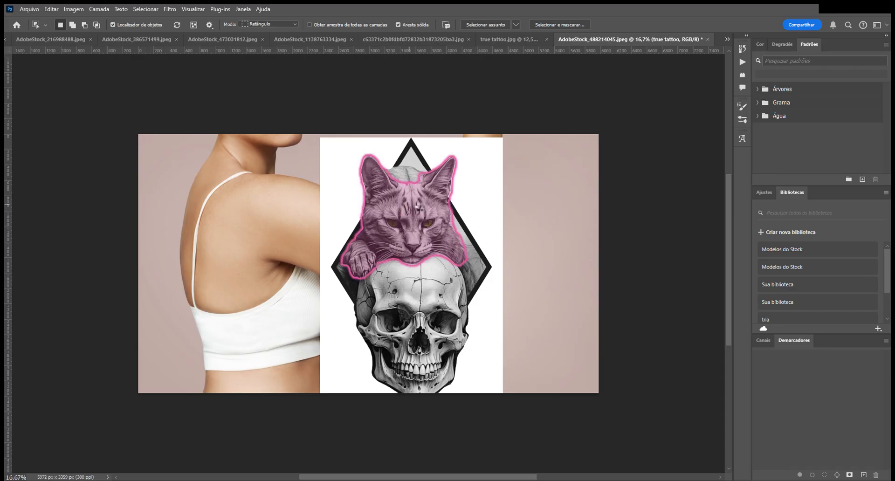
{"action": "left_click", "coordinate": [419, 258]}
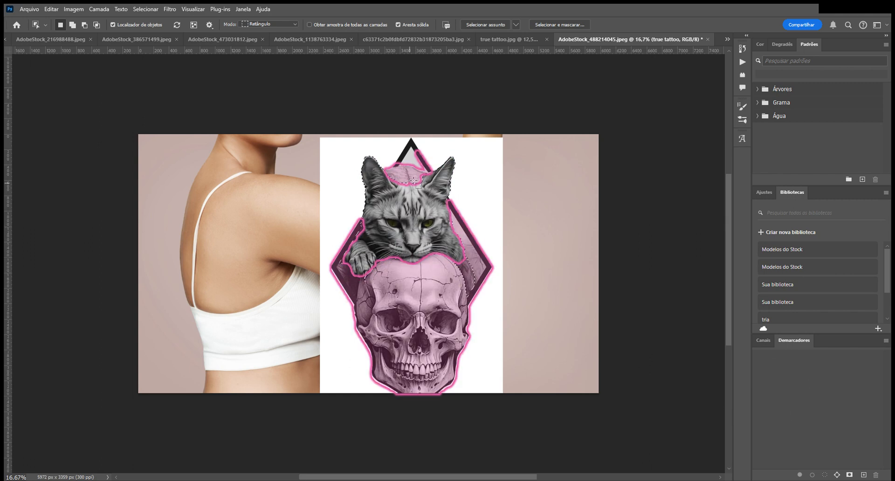
{"action": "key", "text": "shift"}
{"action": "left_click", "coordinate": [463, 308], "text": "shift"}
{"action": "key", "text": "alt"}
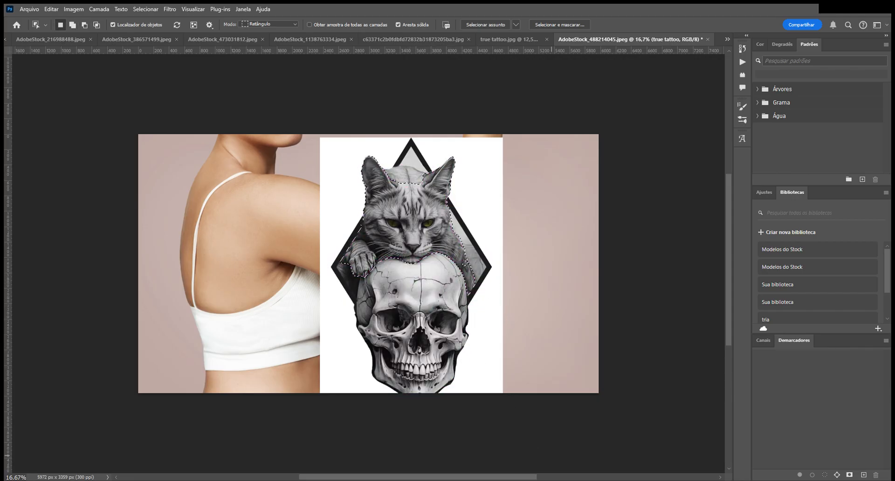
{"action": "left_click", "coordinate": [427, 276], "text": "alt"}
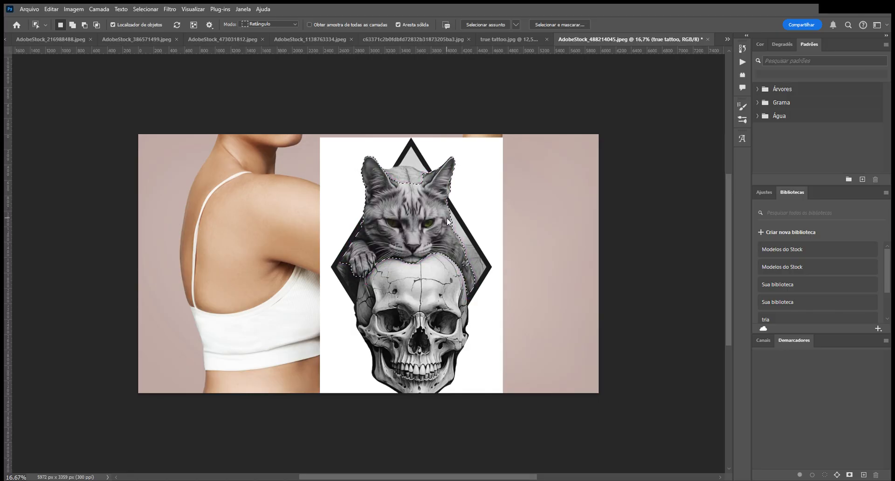
{"action": "key", "text": "ctrl+d"}
Place the fruit image AdobeStock_65706597 as a new layer over the composition and accept its fitted size.
{"action": "key", "text": "shift+w"}
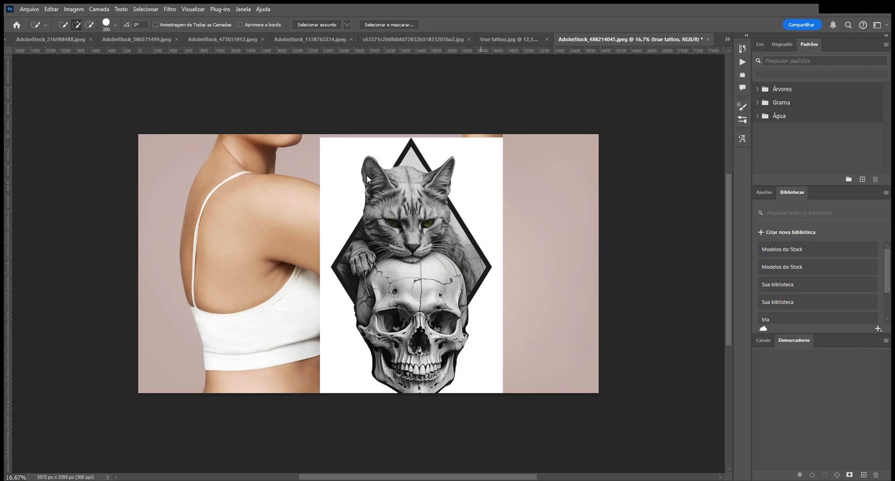
{"action": "left_click_drag", "start_coordinate": [182, 206], "coordinate": [297, 213]}
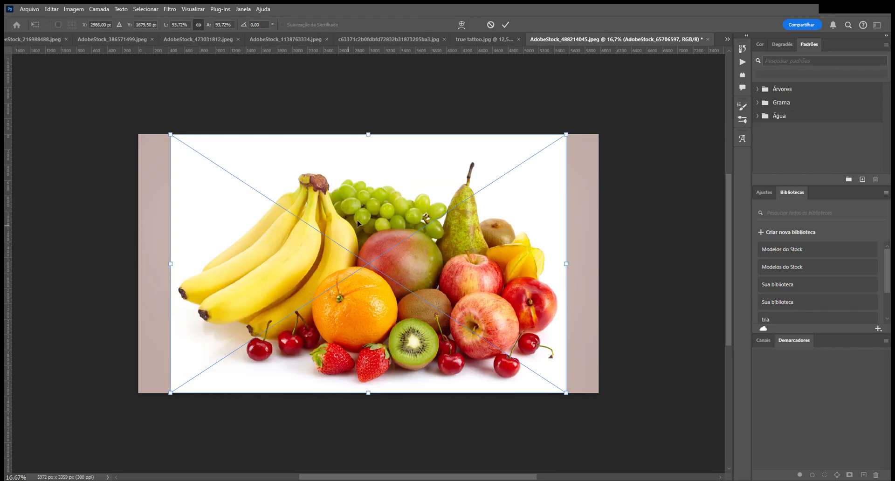
{"action": "key", "text": "Return"}
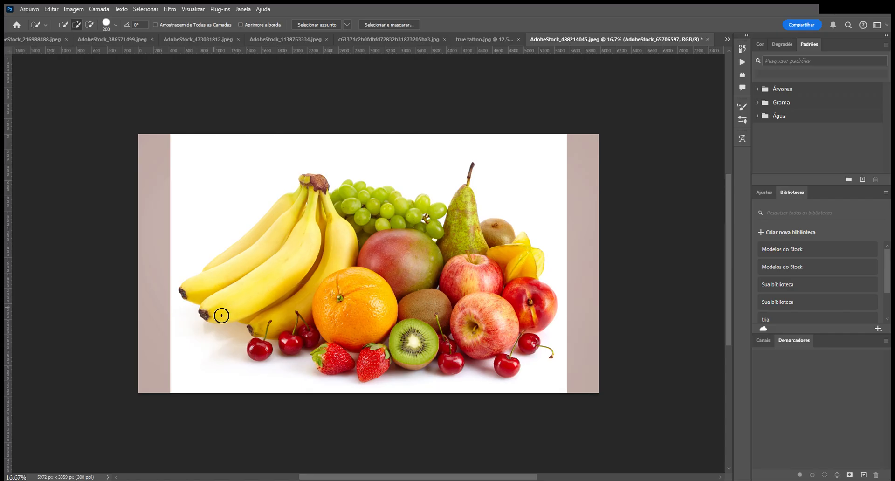
Make the AdobeStock_65706597 layer active, try a Quick Selection stroke from the bananas across to the apples, and deselect.
{"action": "left_click", "coordinate": [669, 151]}
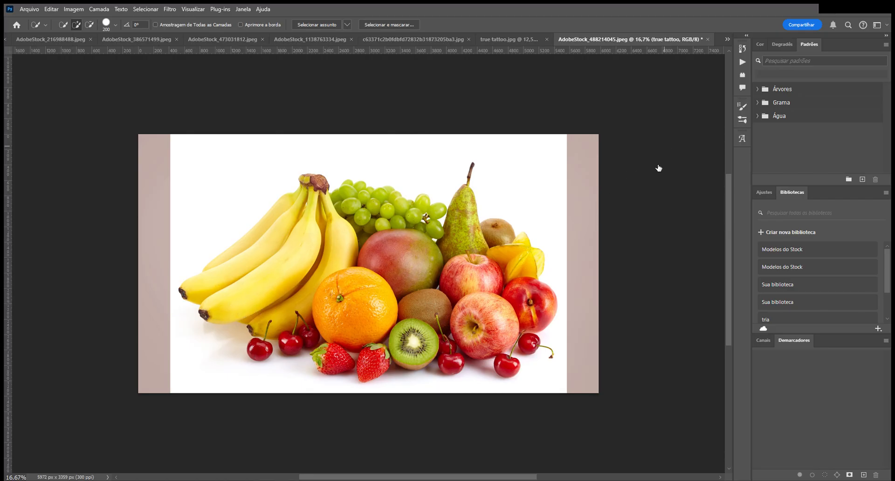
{"action": "left_click", "coordinate": [651, 155]}
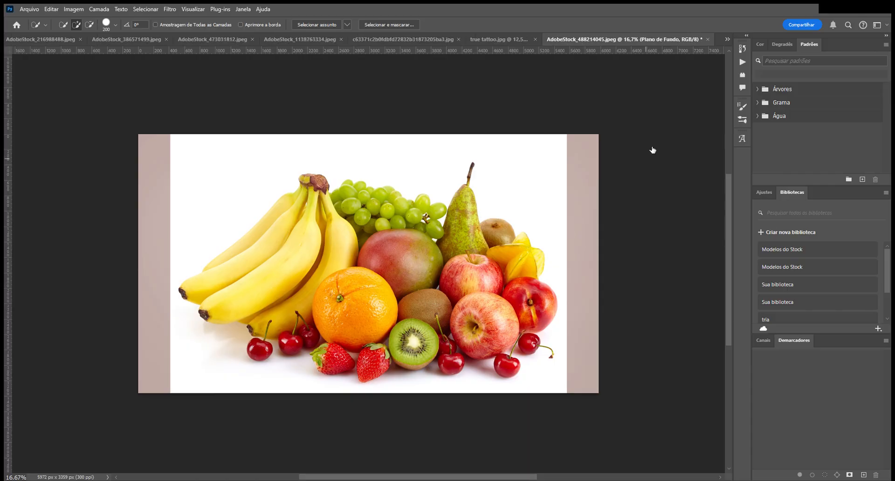
{"action": "left_click", "coordinate": [652, 145]}
{"action": "left_click", "coordinate": [652, 135]}
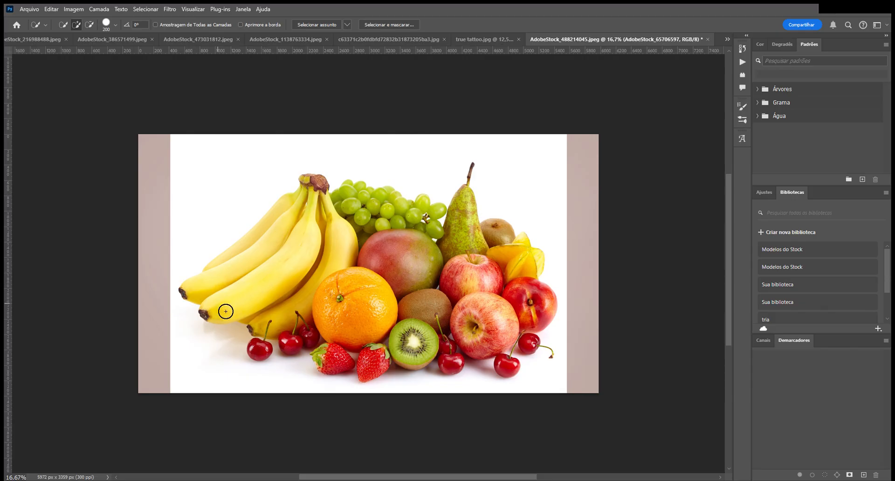
{"action": "mouse_move", "coordinate": [229, 313]}
{"action": "left_mouse_down"}
{"action": "mouse_move", "coordinate": [289, 261]}
{"action": "mouse_move", "coordinate": [284, 251]}
{"action": "mouse_move", "coordinate": [267, 258]}
{"action": "mouse_move", "coordinate": [274, 273]}
{"action": "mouse_move", "coordinate": [335, 240]}
{"action": "mouse_move", "coordinate": [345, 255]}
{"action": "mouse_move", "coordinate": [291, 314]}
{"action": "mouse_move", "coordinate": [341, 296]}
{"action": "mouse_move", "coordinate": [362, 317]}
{"action": "mouse_move", "coordinate": [393, 265]}
{"action": "mouse_move", "coordinate": [412, 270]}
{"action": "mouse_move", "coordinate": [428, 316]}
{"action": "mouse_move", "coordinate": [439, 318]}
{"action": "mouse_move", "coordinate": [483, 272]}
{"action": "mouse_move", "coordinate": [494, 327]}
{"action": "left_mouse_up"}
{"action": "key", "text": "ctrl+d"}
Select the leftmost cherry with the Magic Wand at a tolerance of 32, adding its remaining red areas.
{"action": "key", "text": "shift+w"}
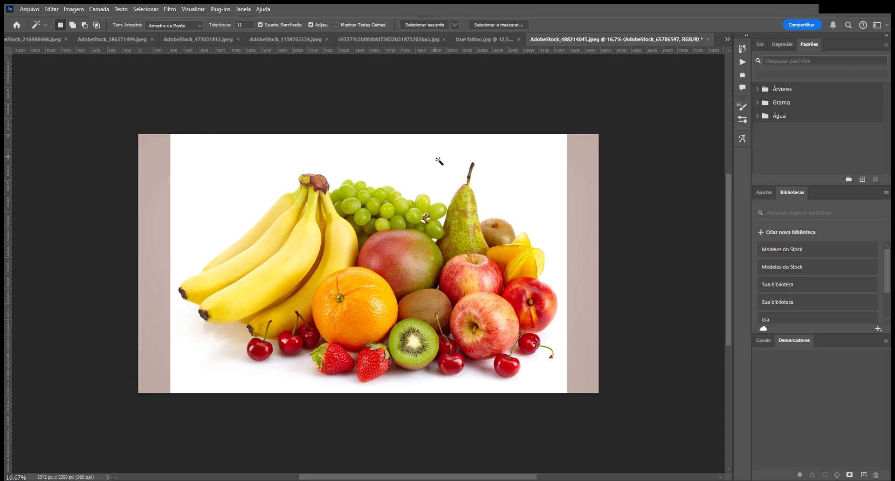
{"action": "left_click", "coordinate": [247, 24]}
{"action": "type", "text": "32"}
{"action": "key", "text": "ctrl+d"}
{"action": "left_click", "coordinate": [267, 350]}
{"action": "left_click", "coordinate": [261, 354], "text": "shift"}
{"action": "left_click", "coordinate": [263, 352], "text": "shift"}
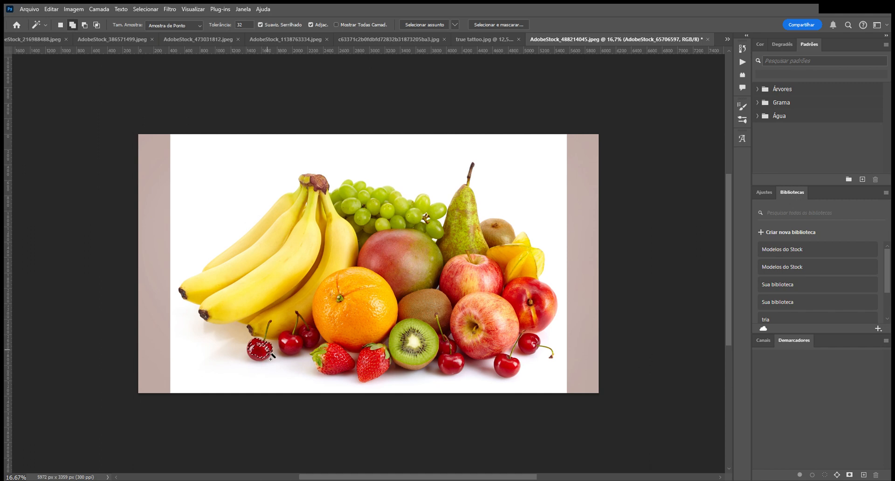
{"action": "left_click", "coordinate": [264, 348], "text": "shift"}
{"action": "left_click", "coordinate": [253, 354], "text": "shift"}
Set the Magic Wand tolerance to 80 and try it on the bananas, ending with the leftmost cherry selected.
{"action": "left_click_drag", "start_coordinate": [251, 27], "coordinate": [227, 32]}
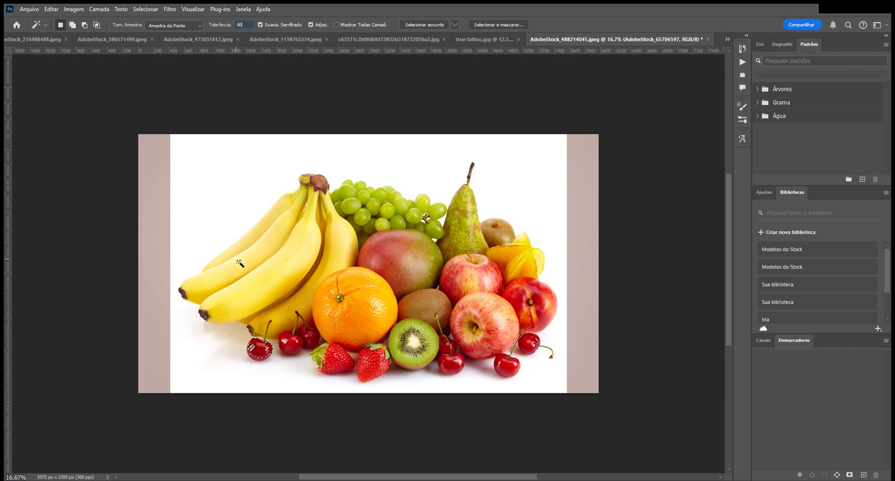
{"action": "left_click", "coordinate": [279, 283]}
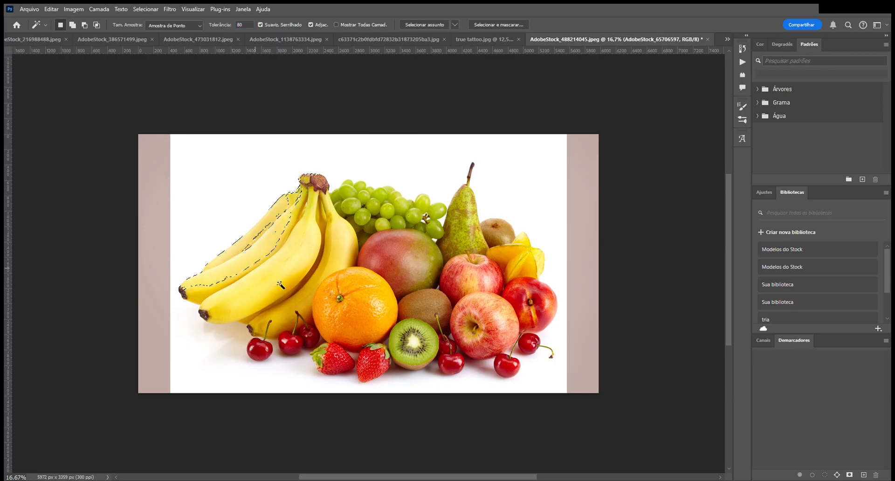
{"action": "left_click", "coordinate": [262, 355]}
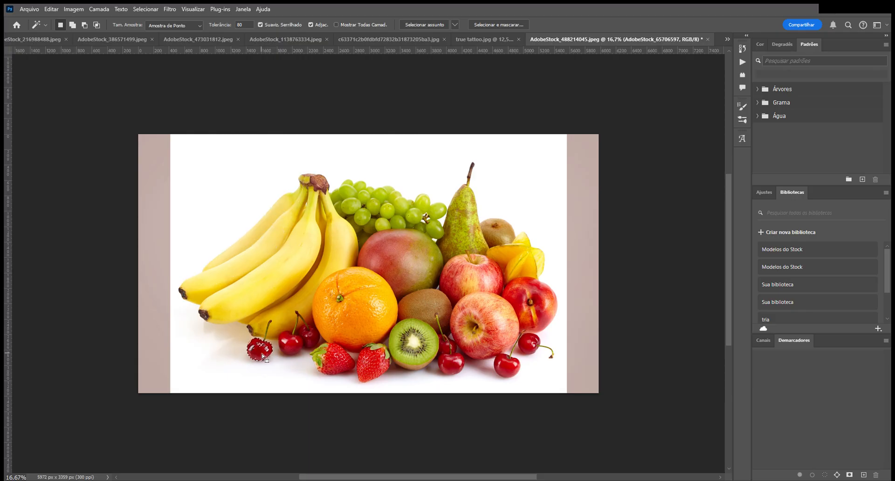
{"action": "scroll", "coordinate": [321, 308], "scroll_direction": "up", "scroll_amount": 3}
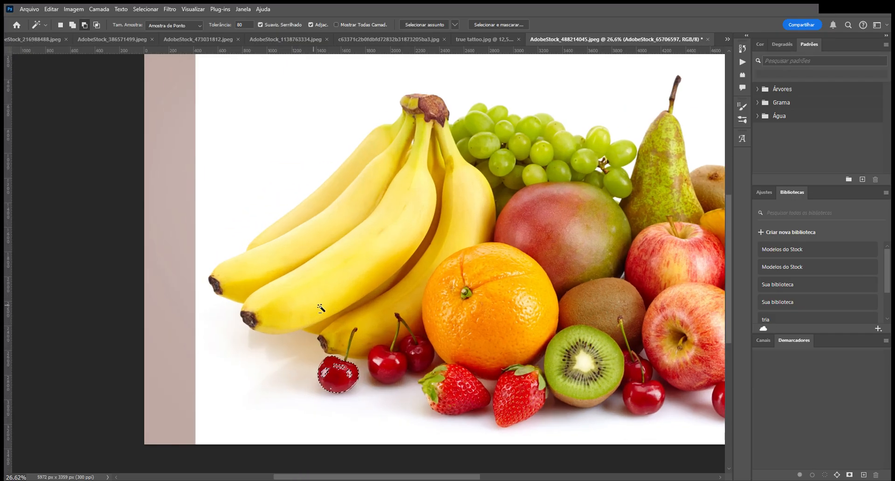
{"action": "scroll", "coordinate": [320, 308], "scroll_direction": "up", "scroll_amount": 5}
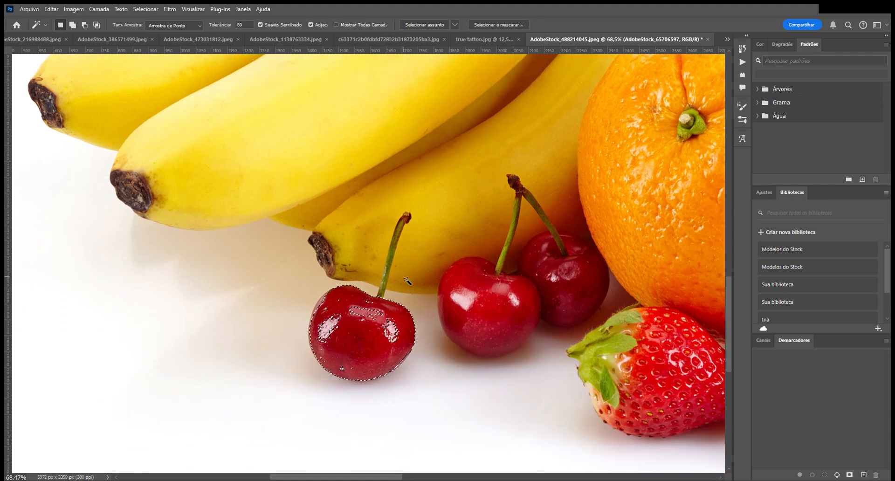
{"action": "scroll", "coordinate": [408, 281], "scroll_direction": "down", "scroll_amount": 2}
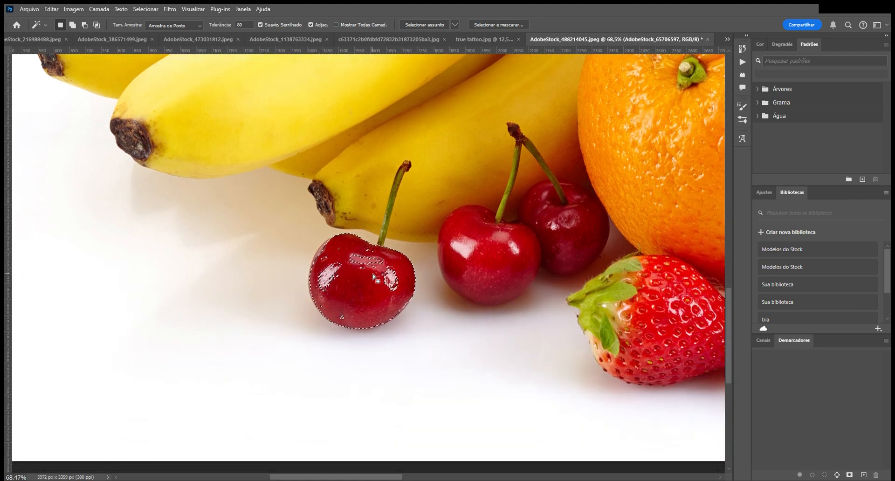
Clear the selection, set the Magic Wand tolerance to 12, and sample the leftmost cherry again.
{"action": "key", "text": "ctrl+d"}
{"action": "left_click", "coordinate": [236, 26]}
{"action": "type", "text": "12"}
{"action": "left_click", "coordinate": [365, 290]}
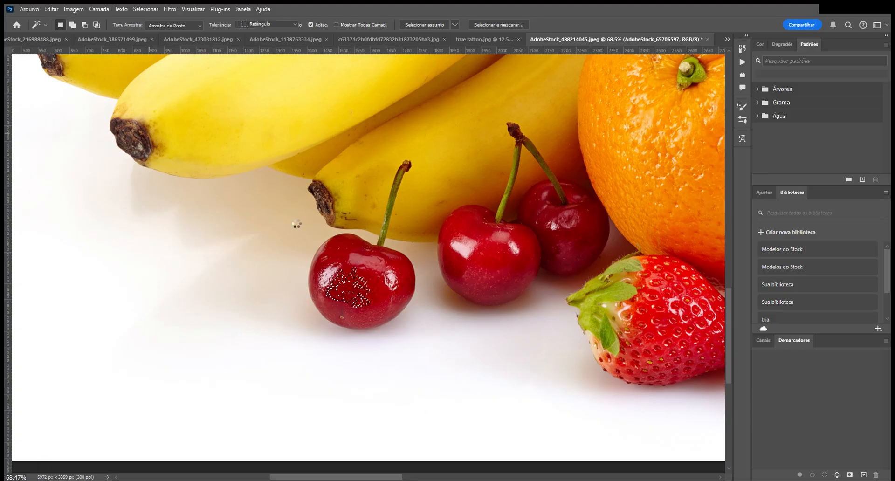
Try selecting the leftmost cherry with the Object Selection tool, and deselect it.
{"action": "key", "text": "shift+w"}
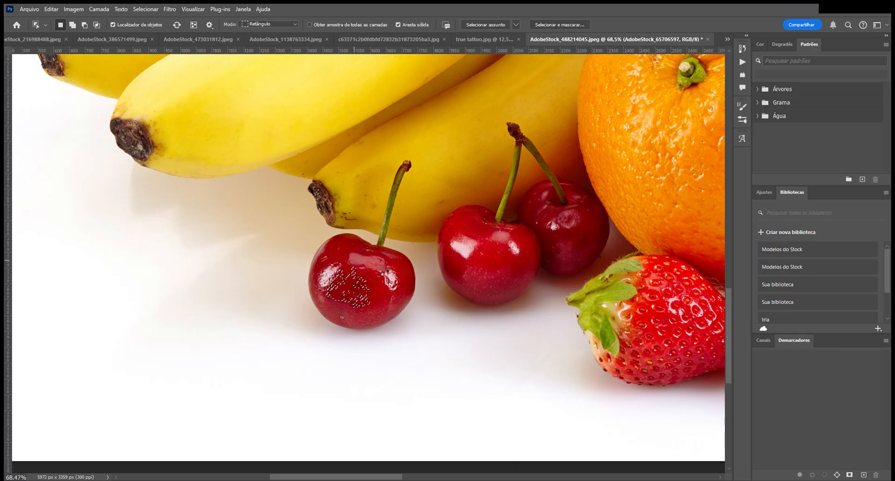
{"action": "left_click", "coordinate": [379, 284]}
{"action": "key", "text": "ctrl+d"}
Toggle the fruit layer's visibility off and back on to reveal the layers underneath.
{"action": "scroll", "coordinate": [554, 148], "scroll_direction": "down", "scroll_amount": 8}
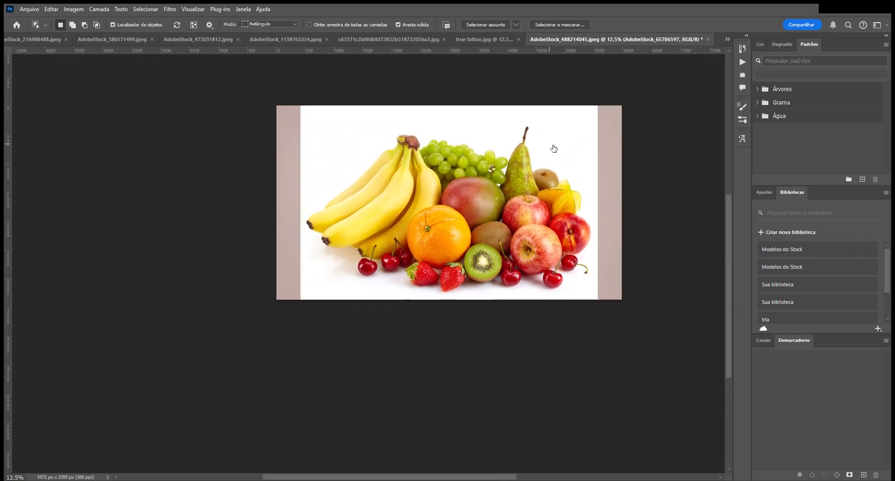
{"action": "key", "text": "Delete"}
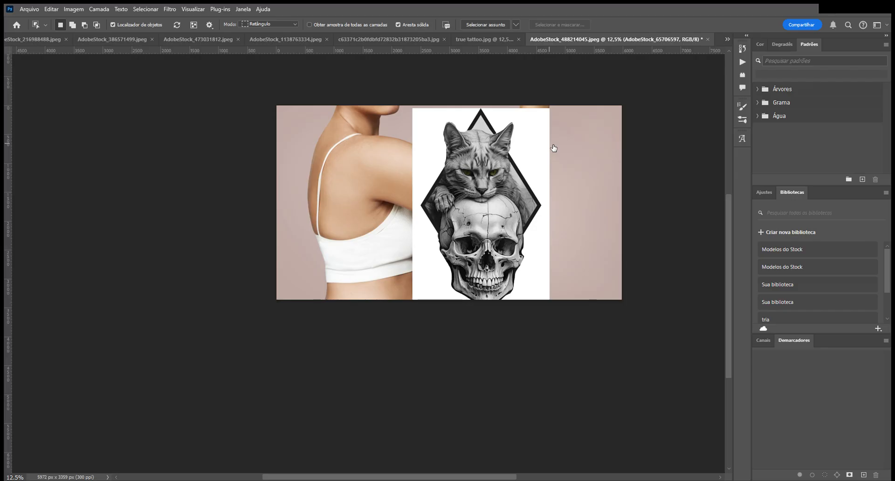
{"action": "key", "text": "ctrl+z"}
{"action": "key", "text": "Delete"}
{"action": "key", "text": "Delete"}
{"action": "key", "text": "ctrl+z"}
{"action": "key", "text": "ctrl+z"}
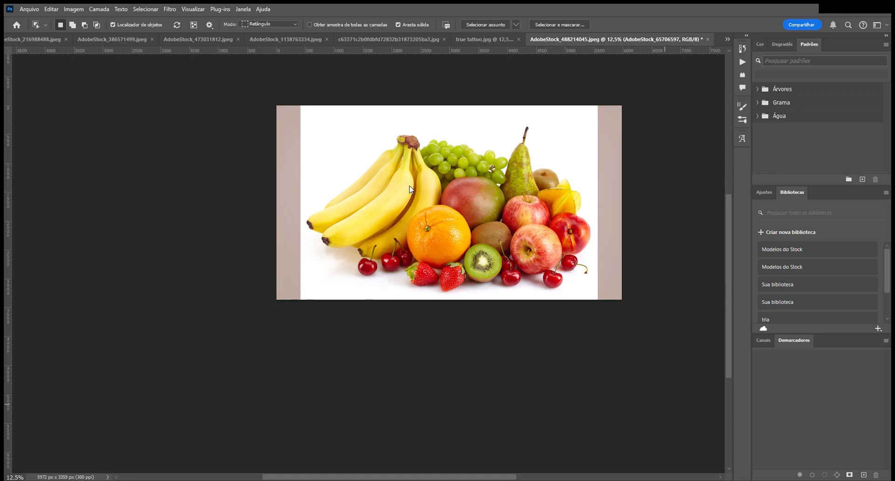
Try moving the fruit layer below the tattoo and deleting it, undo that, and discard a newly added blank layer.
{"action": "key", "text": "Delete"}
{"action": "key", "text": "ctrl+z"}
{"action": "key", "text": "ctrl+bracketleft"}
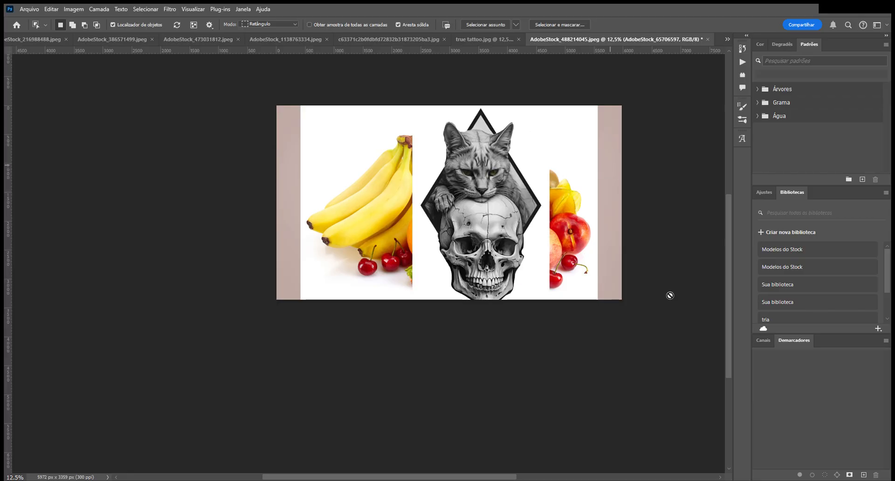
{"action": "key", "text": "Delete"}
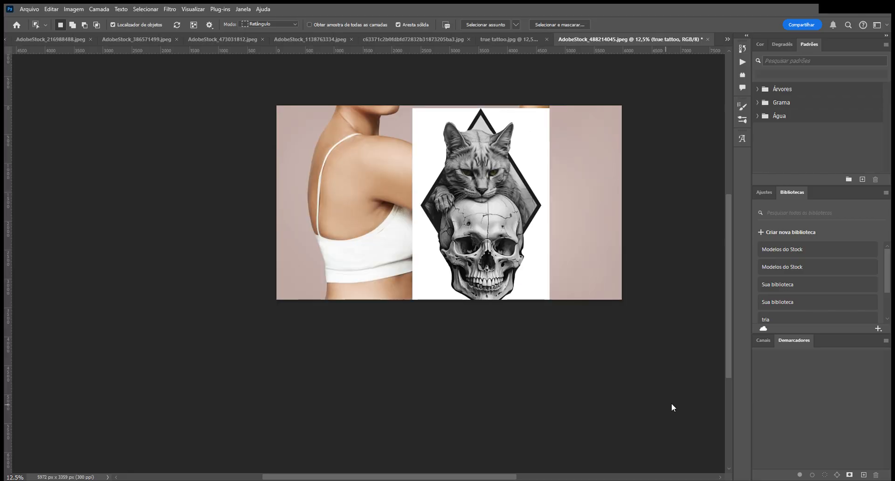
{"action": "key", "text": "ctrl+z"}
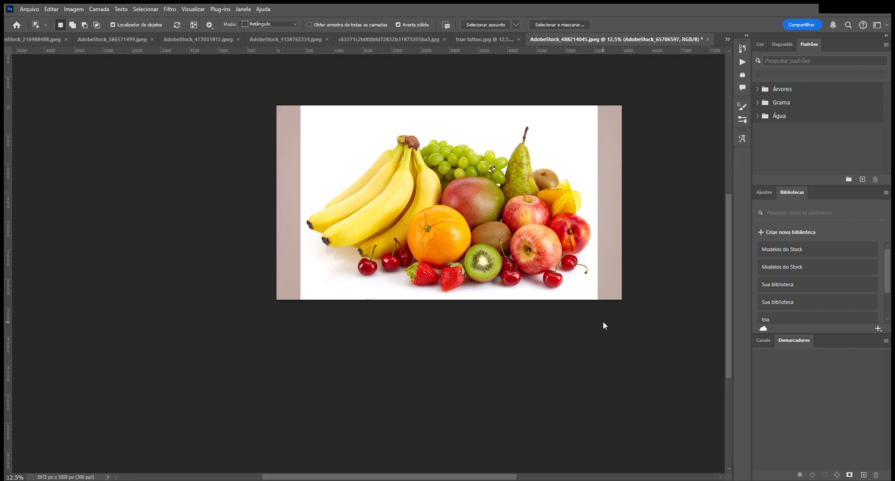
{"action": "left_click", "coordinate": [657, 408]}
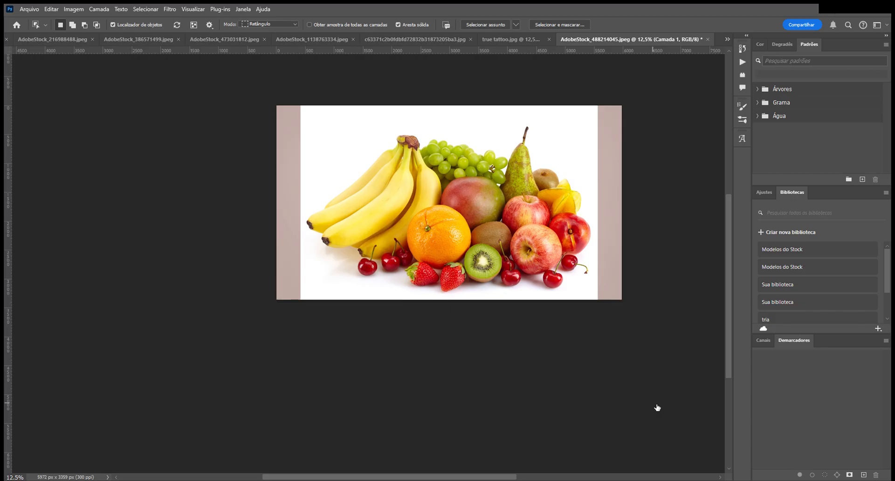
{"action": "key", "text": "Delete"}
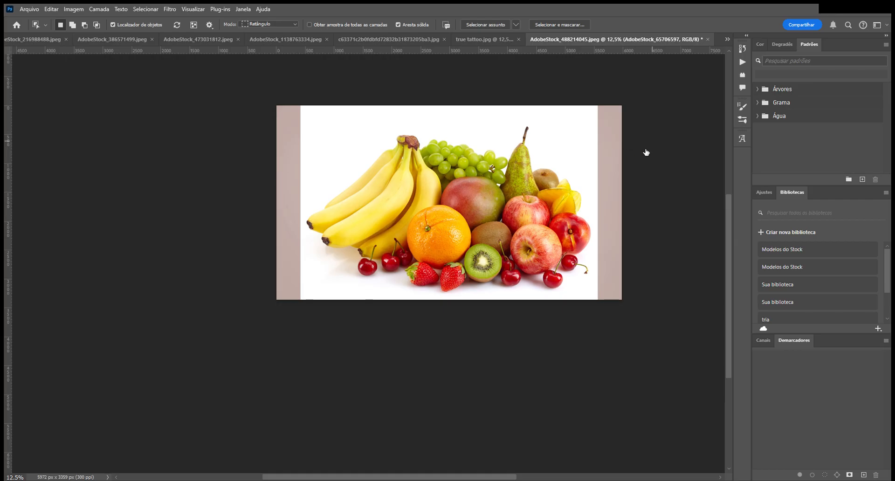
Hide the fruit layer and the tattoo layer, leaving only the photo of the woman's raised arm showing.
{"action": "key", "text": "Delete"}
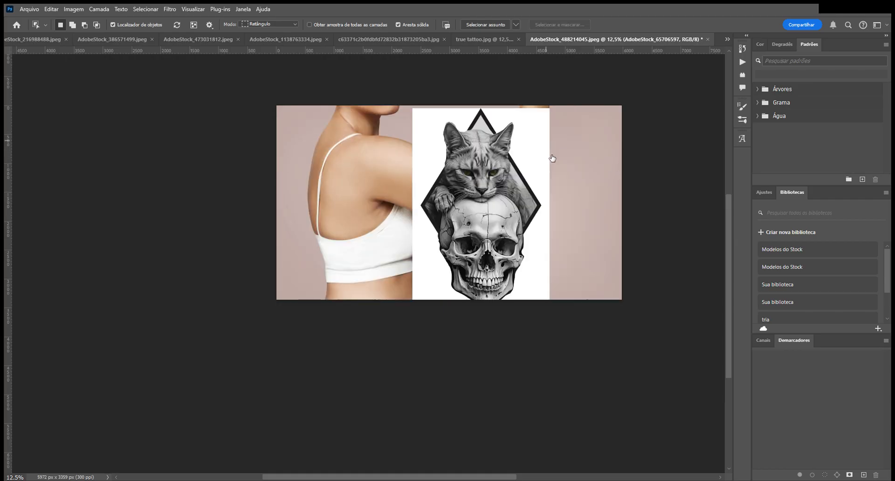
{"action": "key", "text": "Delete"}
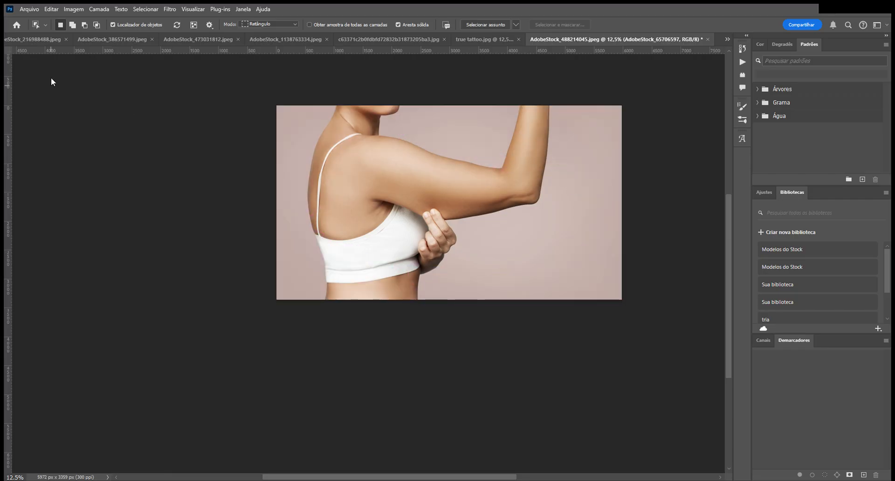
Try to shift the background photo of the woman's arm with the Move tool.
{"action": "key", "text": "v"}
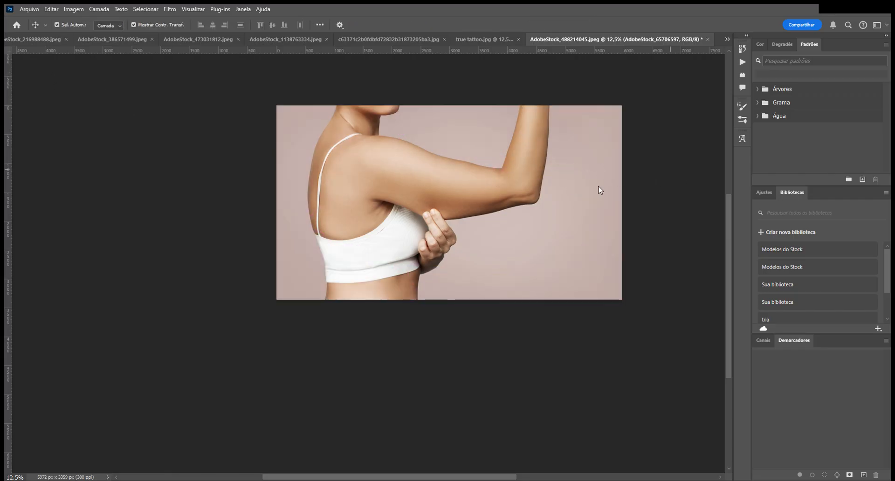
{"action": "left_click", "coordinate": [447, 189]}
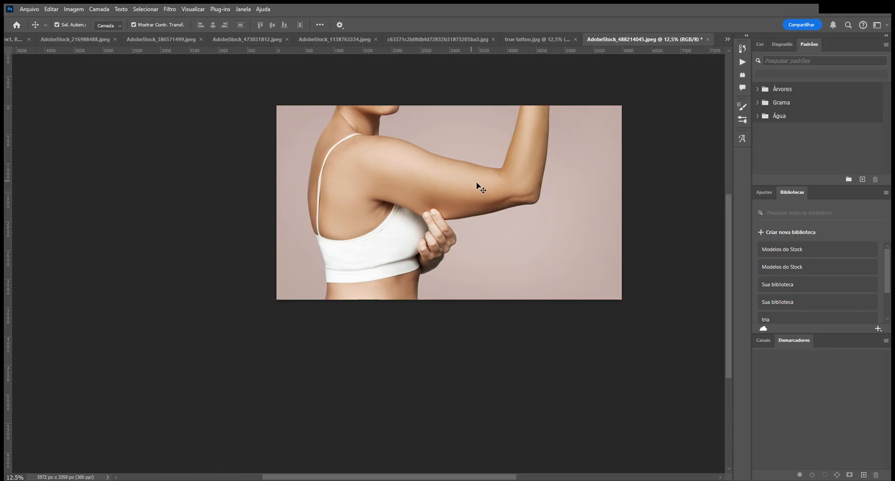
{"action": "left_click_drag", "start_coordinate": [475, 170], "coordinate": [428, 180]}
Paint a soft size-700 brush stroke over the woman's upper arm on the Plano de Fundo layer, and undo it.
{"action": "key", "text": "b"}
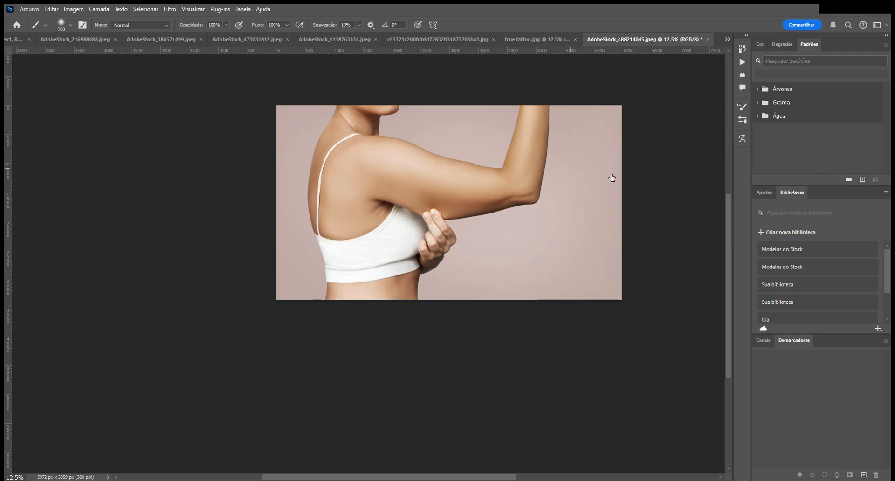
{"action": "mouse_move", "coordinate": [413, 200]}
{"action": "left_mouse_down"}
{"action": "mouse_move", "coordinate": [420, 238]}
{"action": "mouse_move", "coordinate": [412, 239]}
{"action": "mouse_move", "coordinate": [442, 191]}
{"action": "left_mouse_up"}
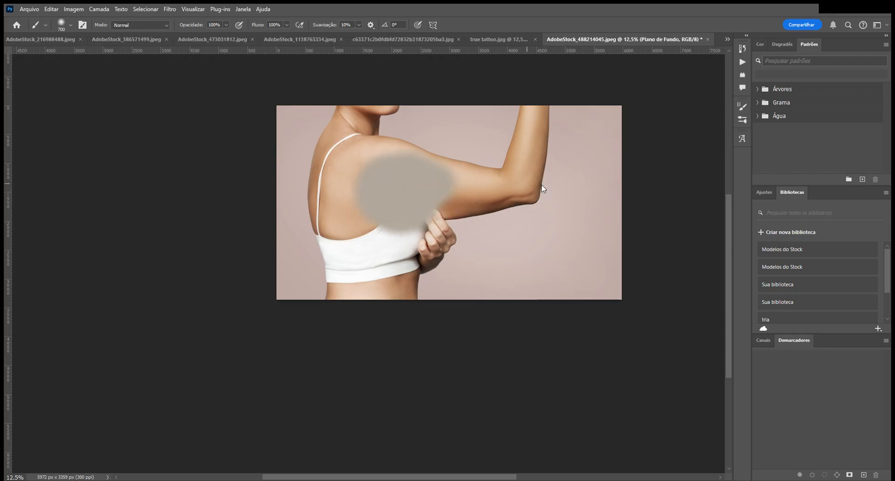
{"action": "key", "text": "ctrl+z"}
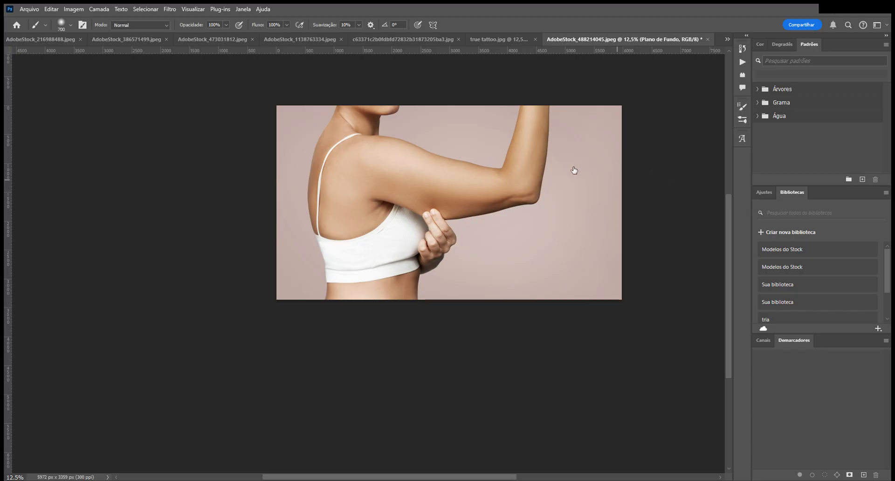
Show the tattoo layer over the arm photo, and deselect all layers to test the tools with nothing active.
{"action": "key", "text": "ctrl+v"}
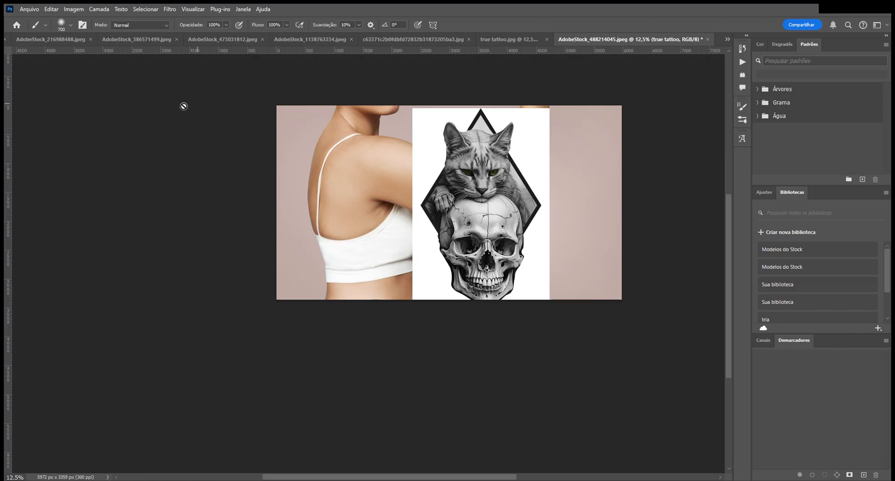
{"action": "key", "text": "v"}
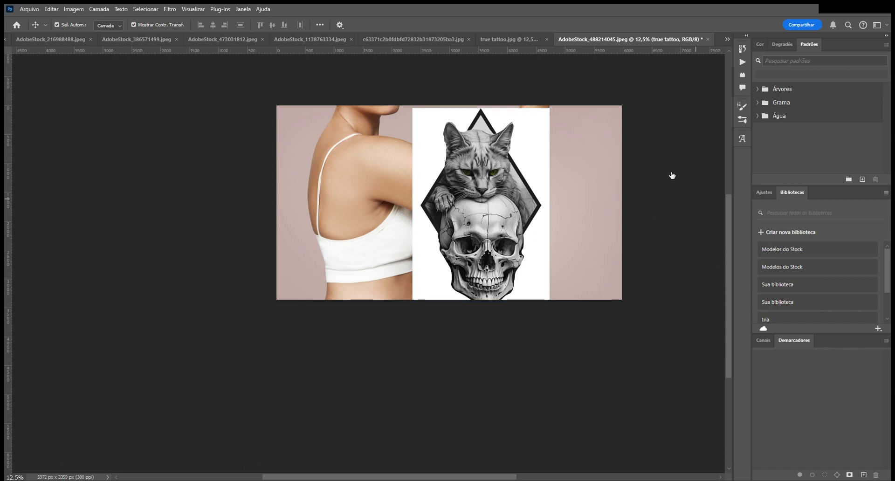
{"action": "left_click", "coordinate": [671, 130]}
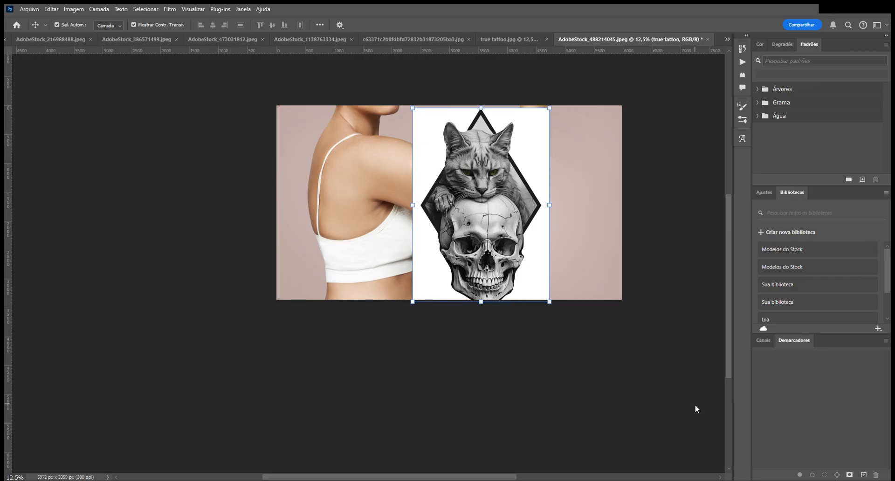
{"action": "left_click", "coordinate": [665, 122]}
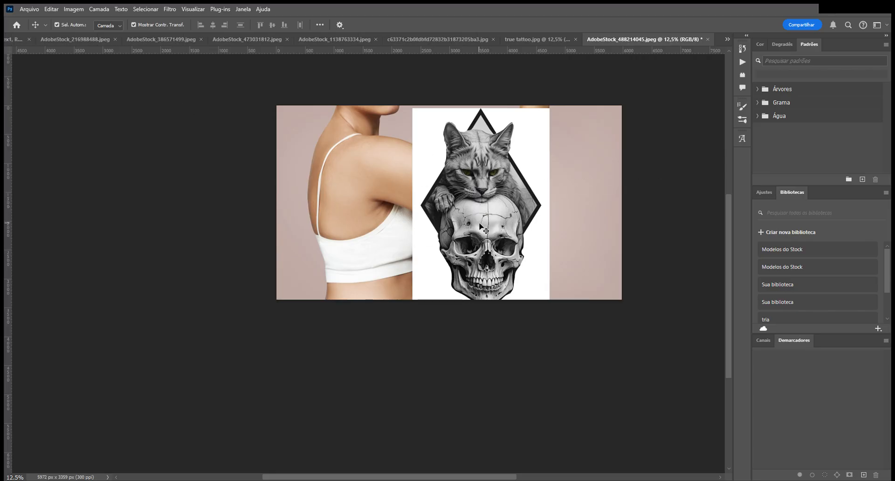
{"action": "key", "text": "b"}
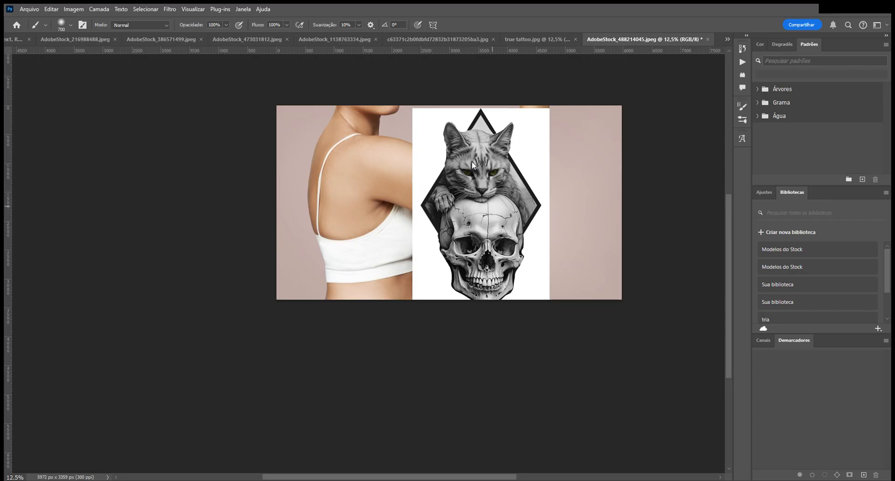
Switch the active layer between the tattoo and Plano de Fundo, and unlock the background into a regular layer.
{"action": "left_click", "coordinate": [680, 163]}
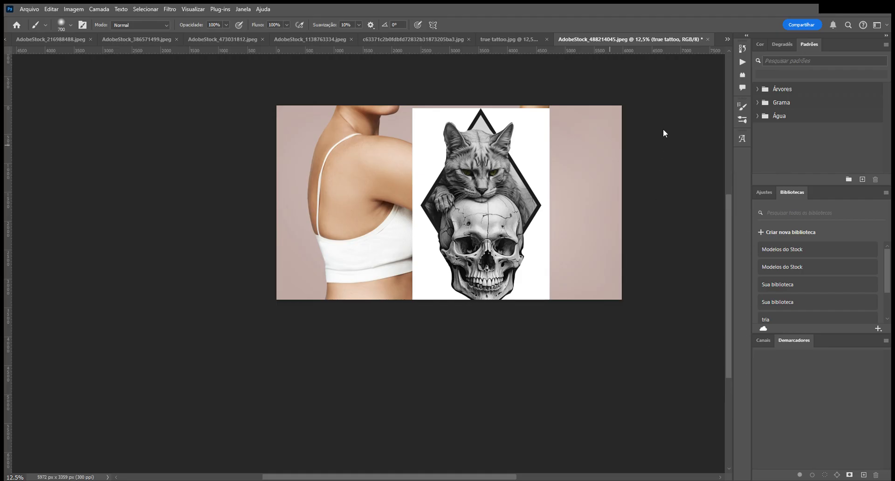
{"action": "left_click", "coordinate": [679, 172]}
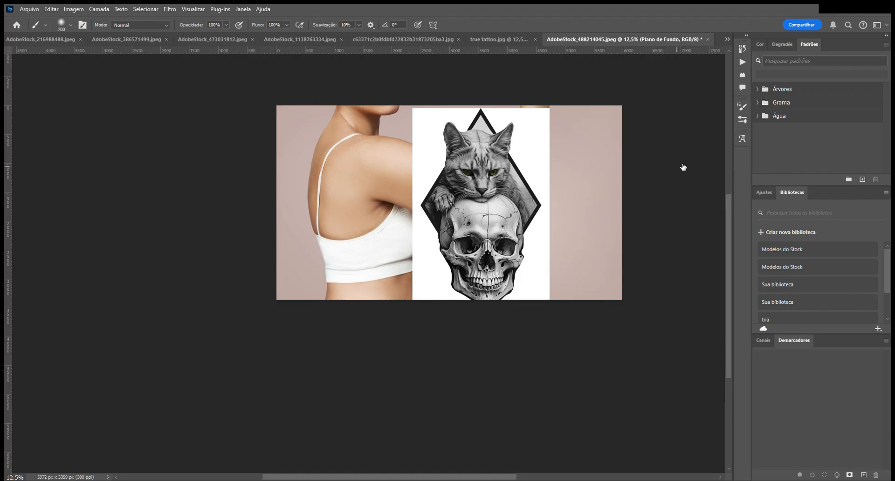
{"action": "left_click", "coordinate": [673, 153]}
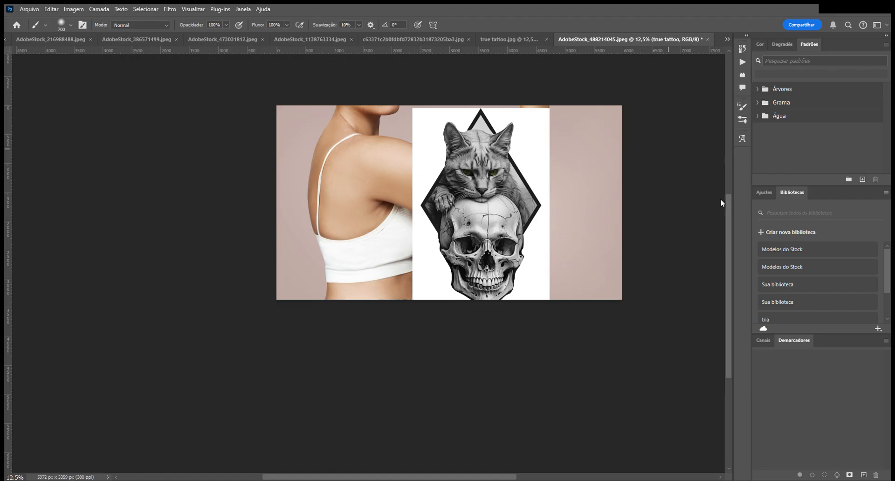
{"action": "left_click", "coordinate": [731, 172]}
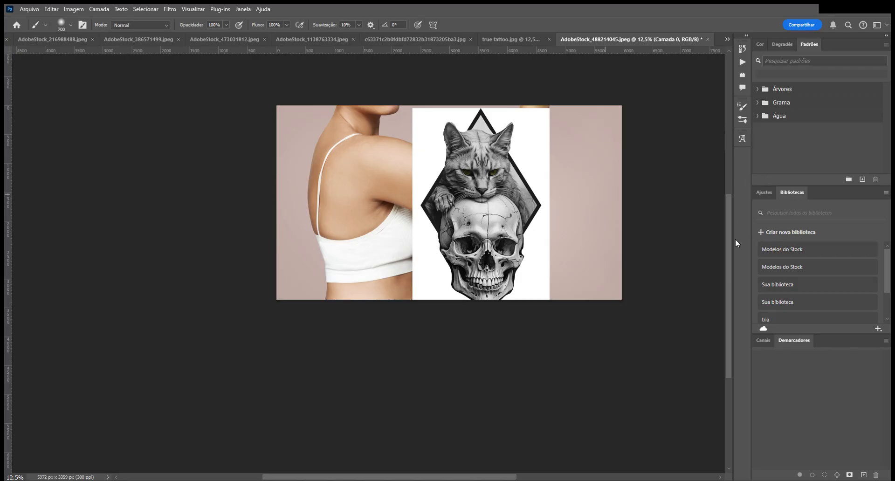
{"action": "left_click", "coordinate": [647, 156]}
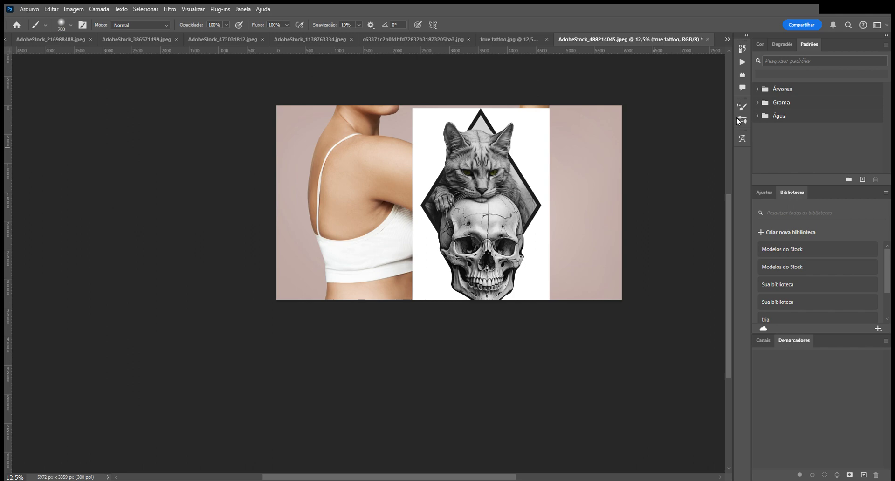
Try lowering the tattoo layer's opacity so the arm shows through, and restore its full opacity.
{"action": "left_click", "coordinate": [692, 130]}
{"action": "mouse_move", "coordinate": [705, 129]}
{"action": "left_mouse_down"}
{"action": "mouse_move", "coordinate": [723, 128]}
{"action": "mouse_move", "coordinate": [712, 129]}
{"action": "left_mouse_up"}
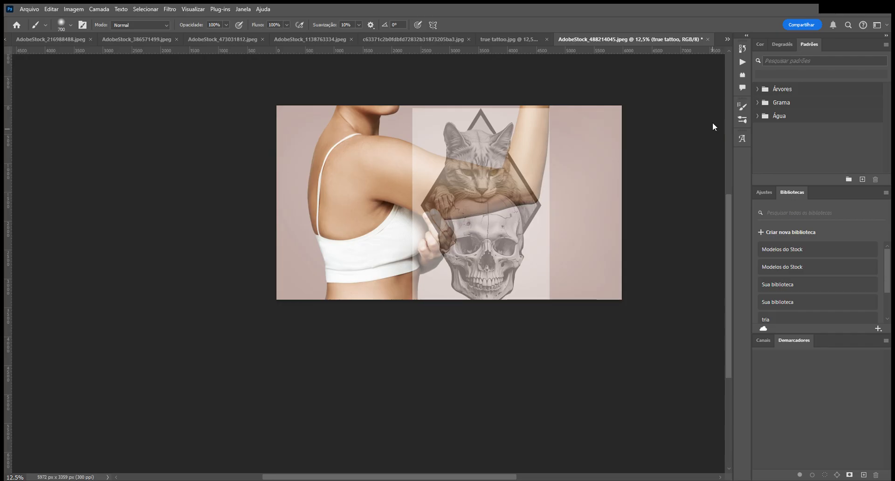
{"action": "left_click_drag", "start_coordinate": [713, 123], "coordinate": [746, 123]}
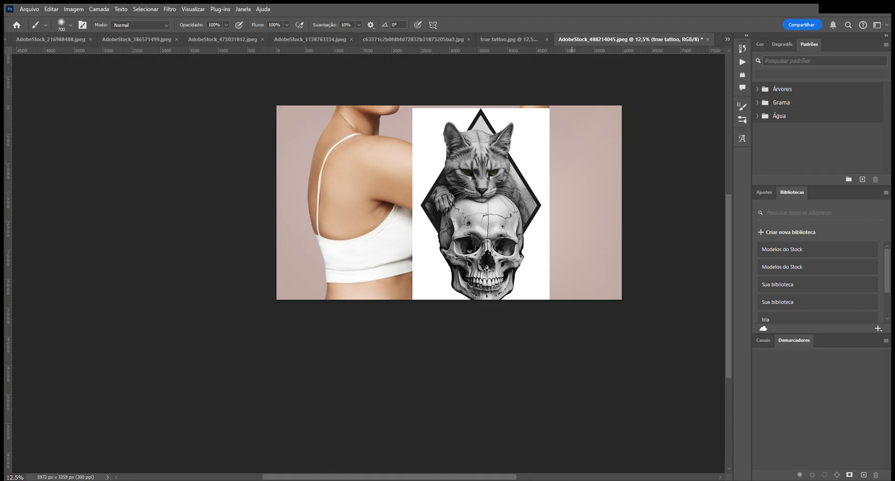
Place the grey gradient image AdobeStock_391792121 into the arm document, scaled to 184.78% to fill the canvas.
{"action": "key", "text": "ctrl+Tab"}
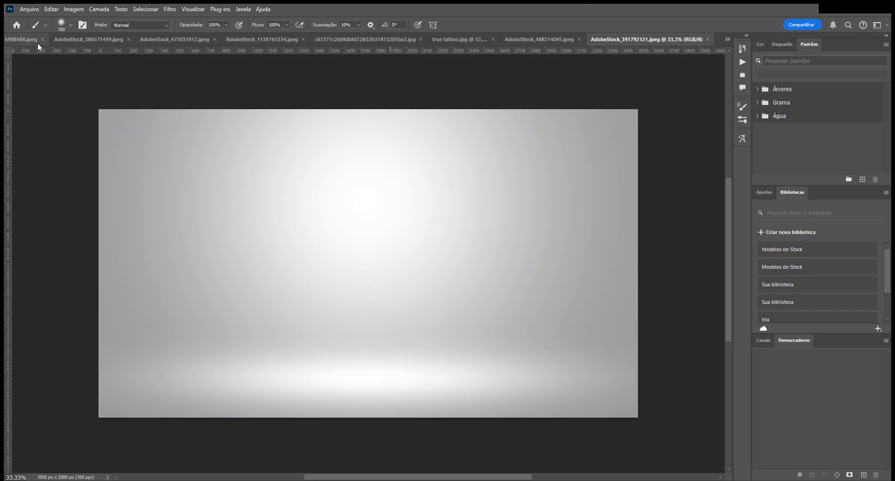
{"action": "left_click", "coordinate": [534, 38]}
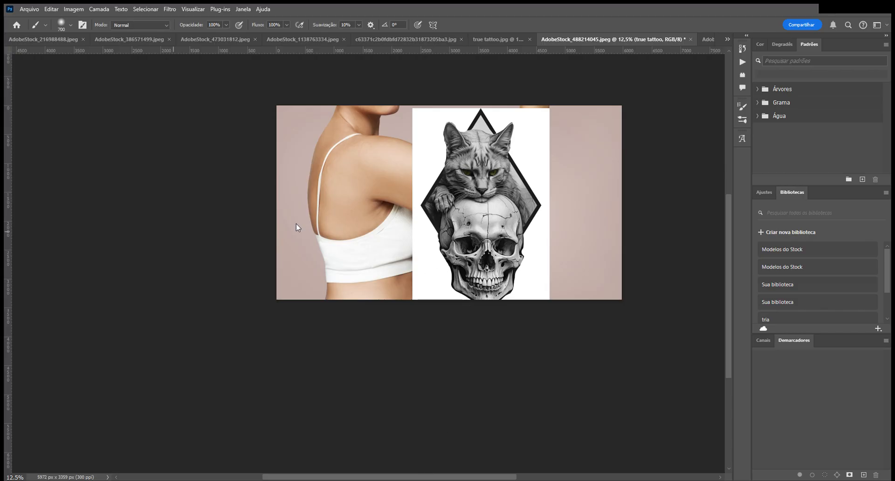
{"action": "left_click_drag", "start_coordinate": [554, 262], "coordinate": [638, 308]}
{"action": "key", "text": "Return"}
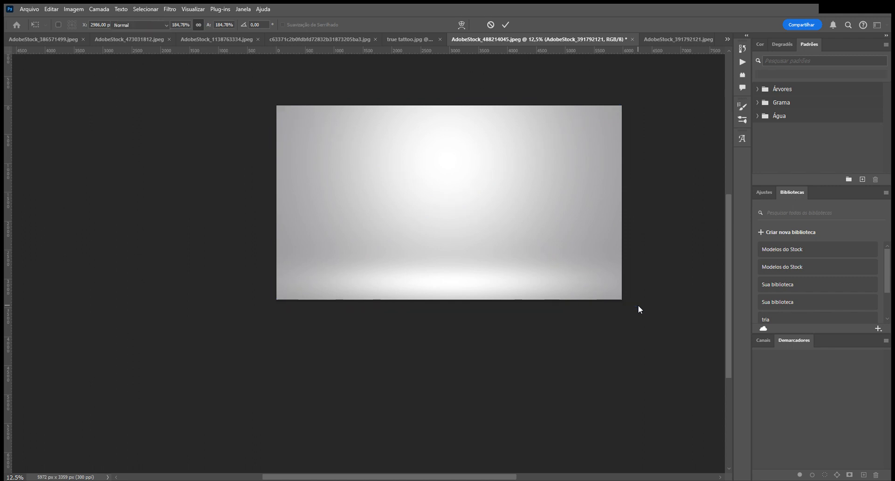
Hide the grey gradient and tattoo layers, and show the fruit layer over the arm photo.
{"action": "key", "text": "b"}
{"action": "left_click", "coordinate": [610, 171]}
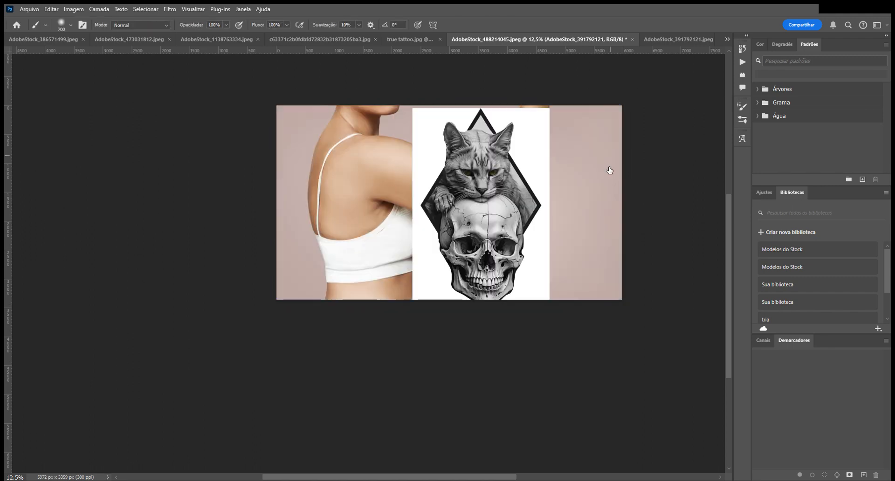
{"action": "left_click", "coordinate": [615, 169]}
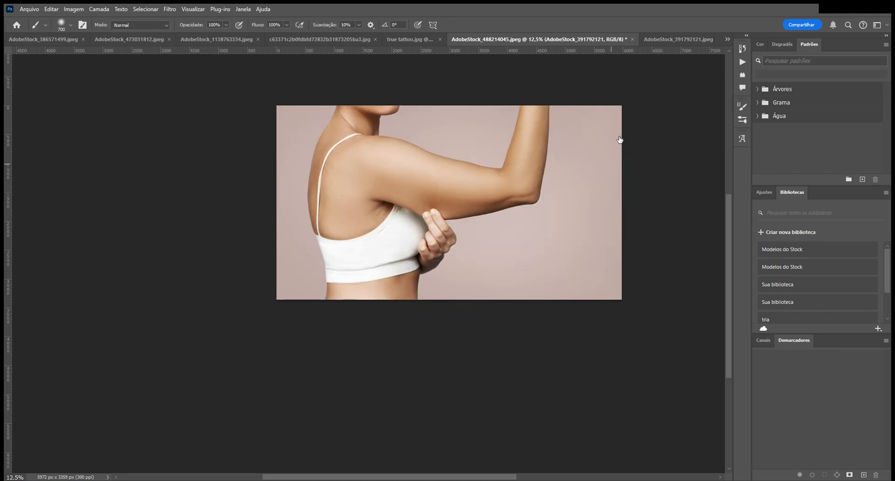
{"action": "left_click", "coordinate": [618, 143]}
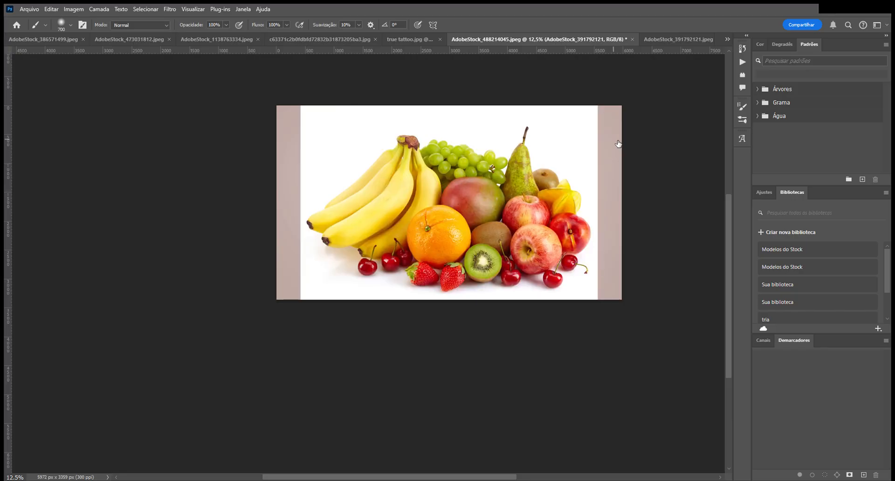
Try blending modes on the fruit layer, and choose a darkening one that drops out its white background.
{"action": "left_click", "coordinate": [674, 141]}
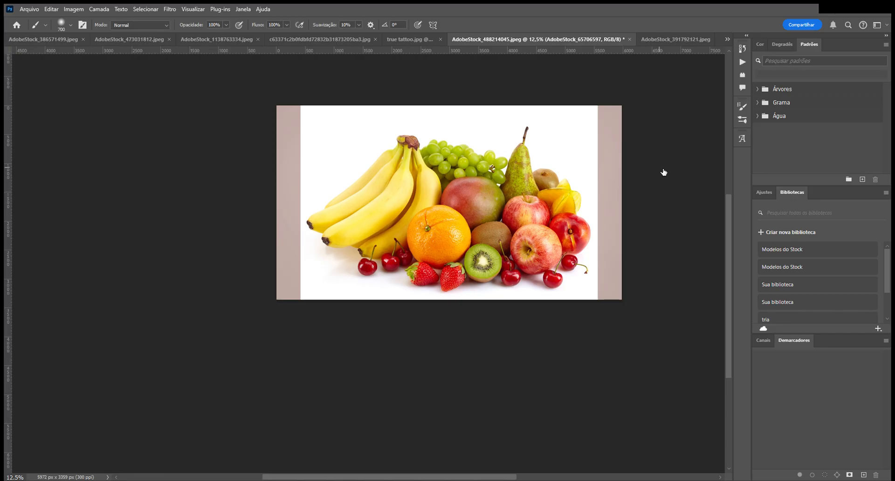
{"action": "left_click_drag", "start_coordinate": [659, 150], "coordinate": [655, 134]}
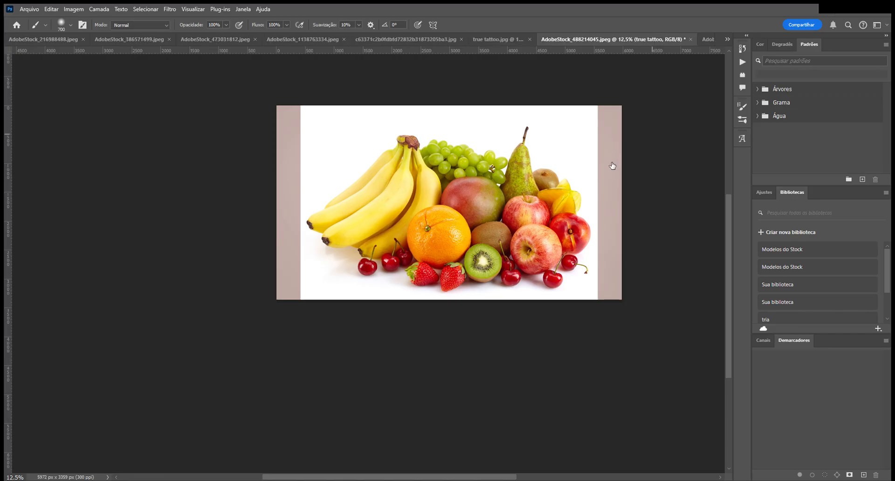
{"action": "left_click", "coordinate": [666, 143]}
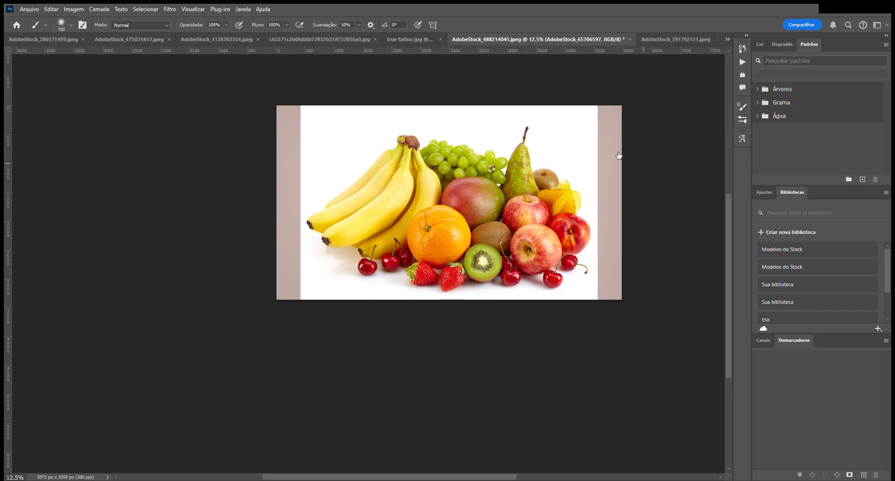
{"action": "left_click", "coordinate": [644, 115]}
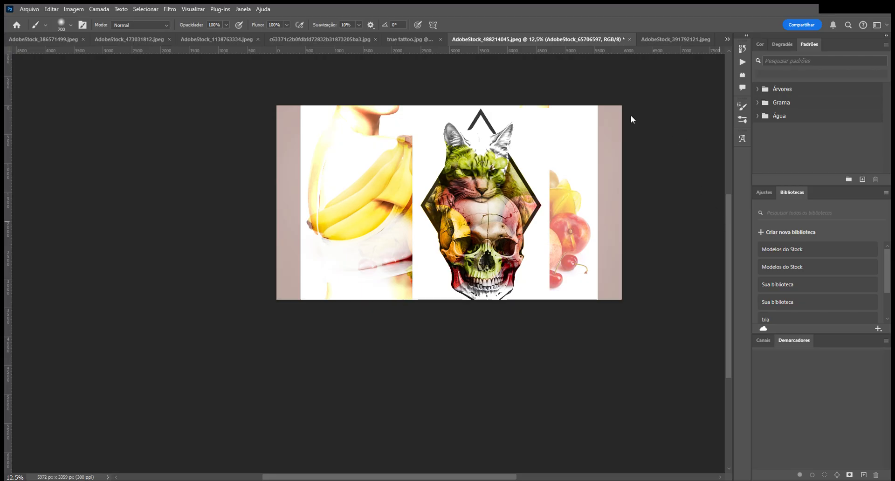
{"action": "left_click", "coordinate": [614, 176]}
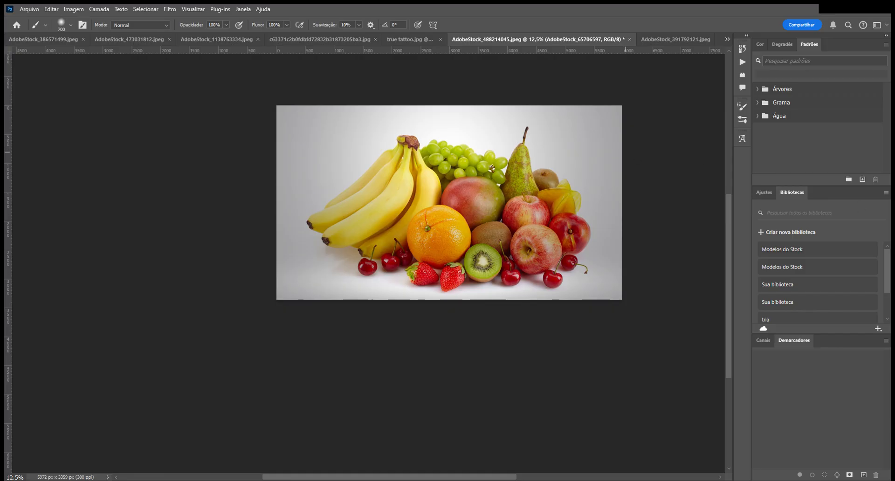
Toggle layer visibility to compare the blended fruit over the grey gradient and over the arm photo.
{"action": "left_click", "coordinate": [616, 142]}
{"action": "left_click", "coordinate": [615, 141]}
{"action": "left_click", "coordinate": [611, 181]}
{"action": "left_click", "coordinate": [614, 181]}
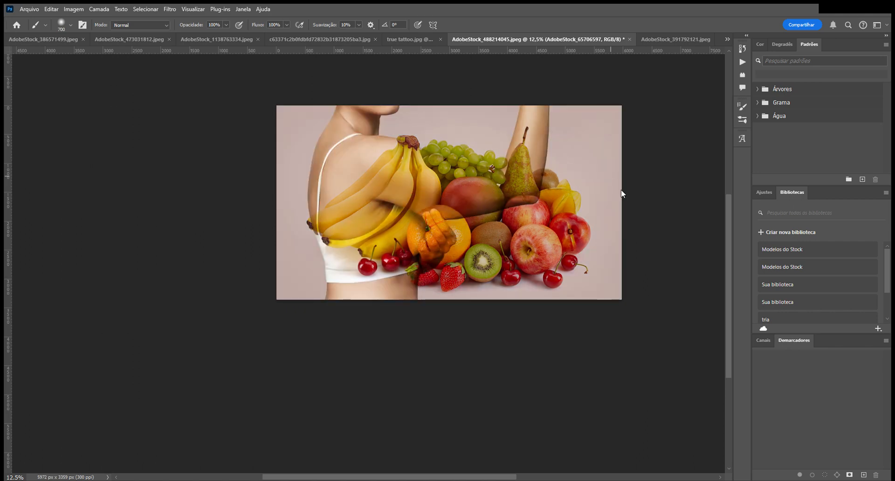
{"action": "left_click", "coordinate": [615, 178]}
{"action": "left_click", "coordinate": [611, 164]}
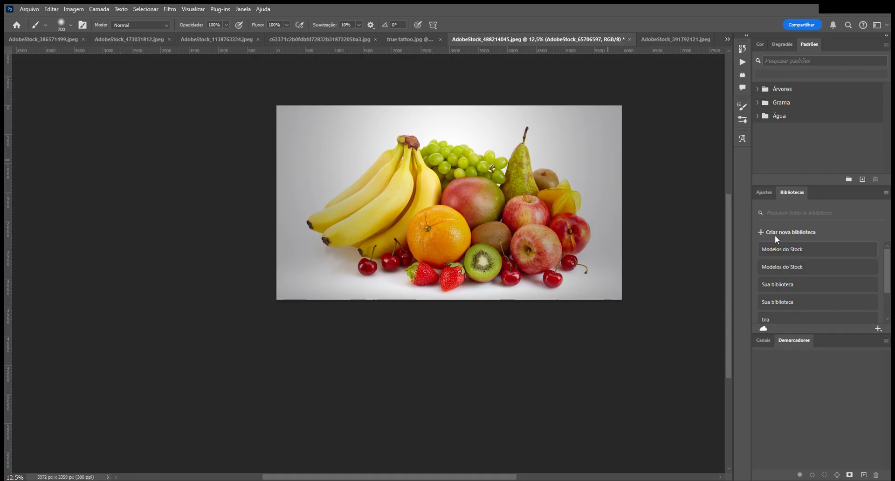
Toggle the fruit layer's visibility, and hide the grey gradient so the blended fruit overlays the arm photo.
{"action": "left_click", "coordinate": [615, 140]}
{"action": "left_click", "coordinate": [615, 142]}
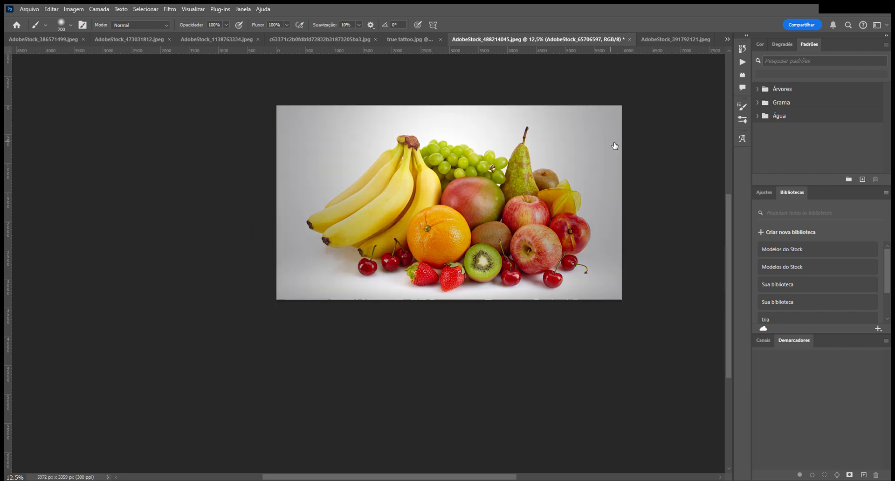
{"action": "left_click", "coordinate": [618, 171]}
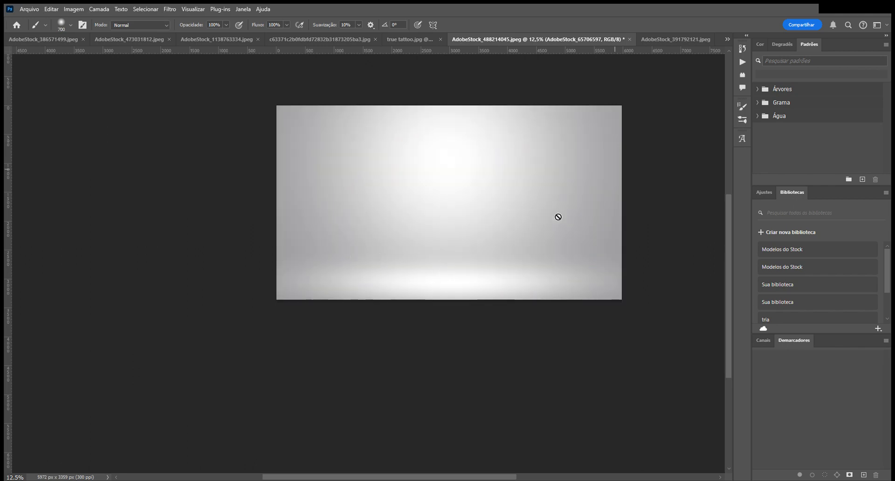
{"action": "left_click", "coordinate": [619, 145]}
{"action": "left_click", "coordinate": [619, 144]}
{"action": "left_click", "coordinate": [615, 178]}
{"action": "left_click", "coordinate": [616, 157]}
{"action": "left_click", "coordinate": [615, 148]}
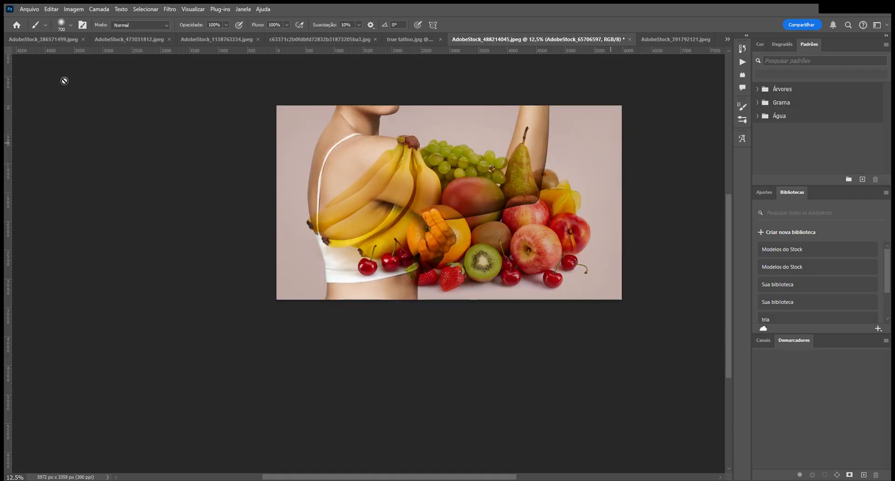
Move the blended fruit layer around over the arm photo, ending near the middle of the canvas.
{"action": "key", "text": "v"}
{"action": "left_click_drag", "start_coordinate": [517, 233], "coordinate": [496, 214]}
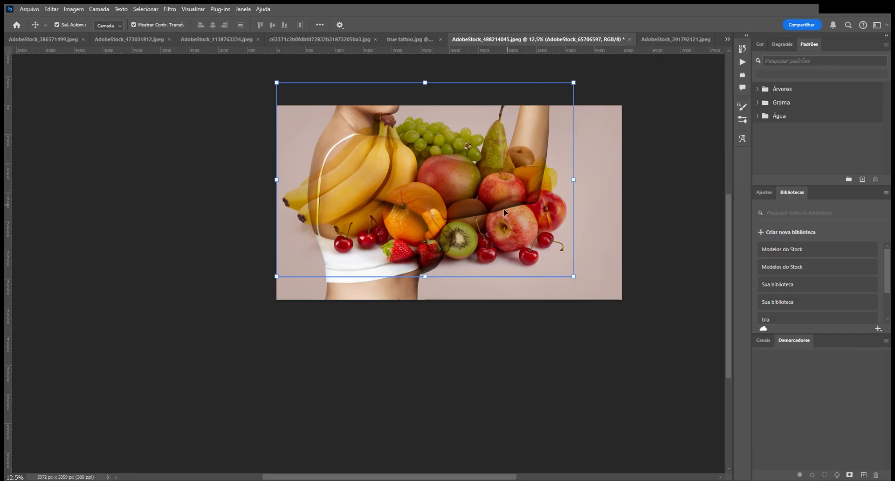
{"action": "left_click_drag", "start_coordinate": [463, 221], "coordinate": [482, 251]}
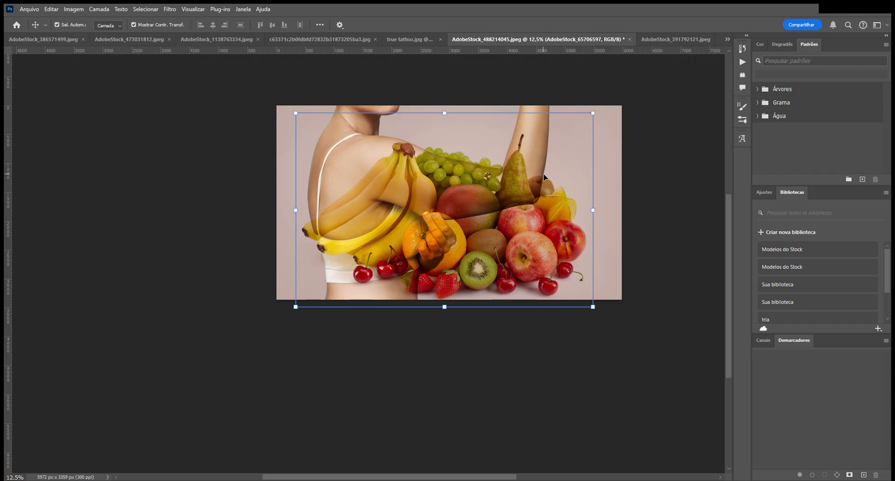
Hide the fruit, delete the existing layers, and place the foggy road photo AdobeStock_473031812 on the emptied canvas.
{"action": "left_click", "coordinate": [613, 140]}
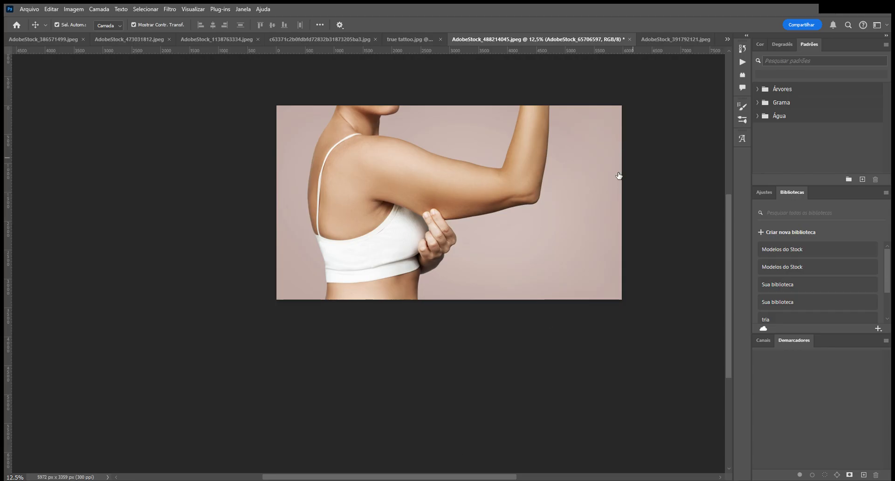
{"action": "key", "text": "Delete"}
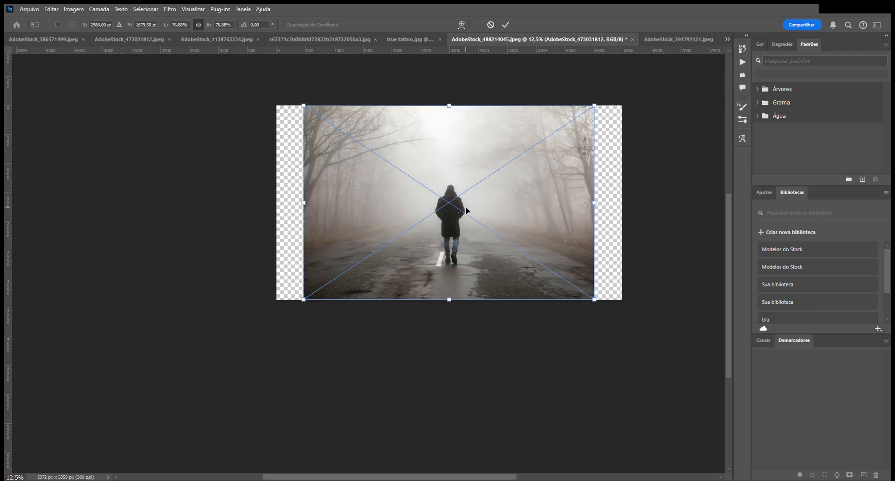
{"action": "key", "text": "Return"}
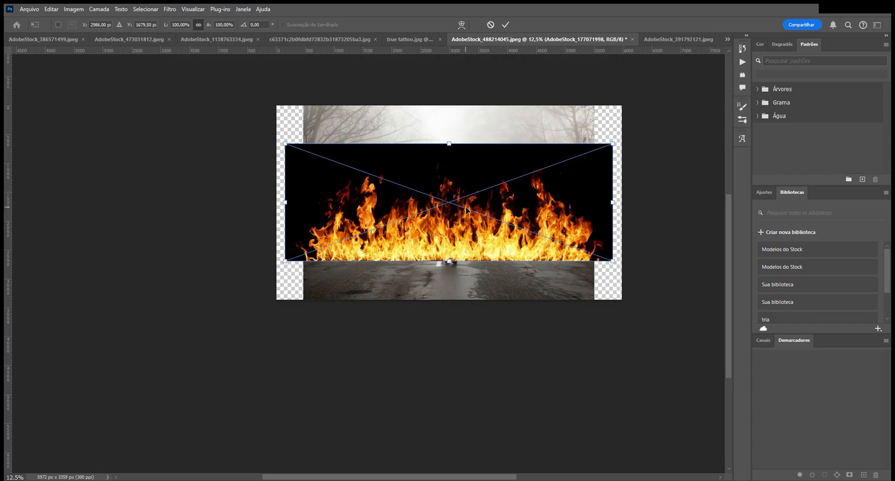
Place the fire image AdobeStock_177071998 over the foggy road, and move it down to the canvas's bottom edge.
{"action": "key", "text": "Return"}
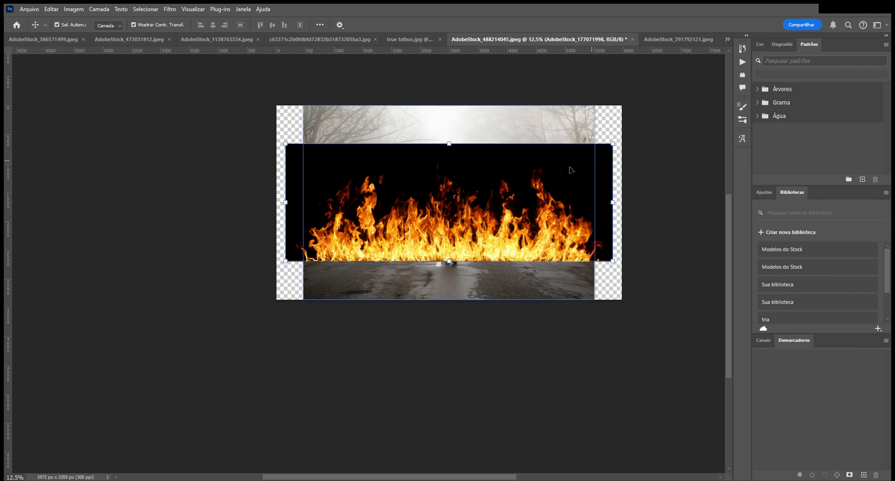
{"action": "left_click_drag", "start_coordinate": [472, 218], "coordinate": [468, 256]}
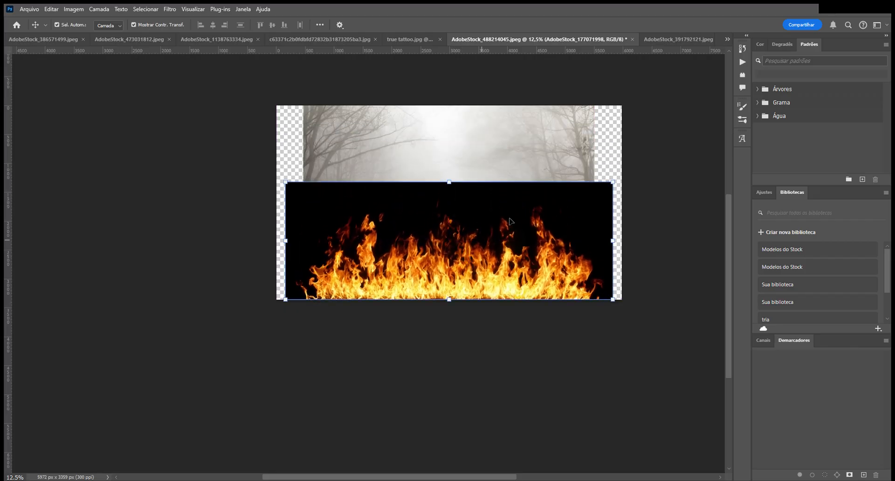
Change the fire layer's blending mode so its black background drops out over the foggy road, and move the fire slightly below the canvas edge.
{"action": "key", "text": "Delete"}
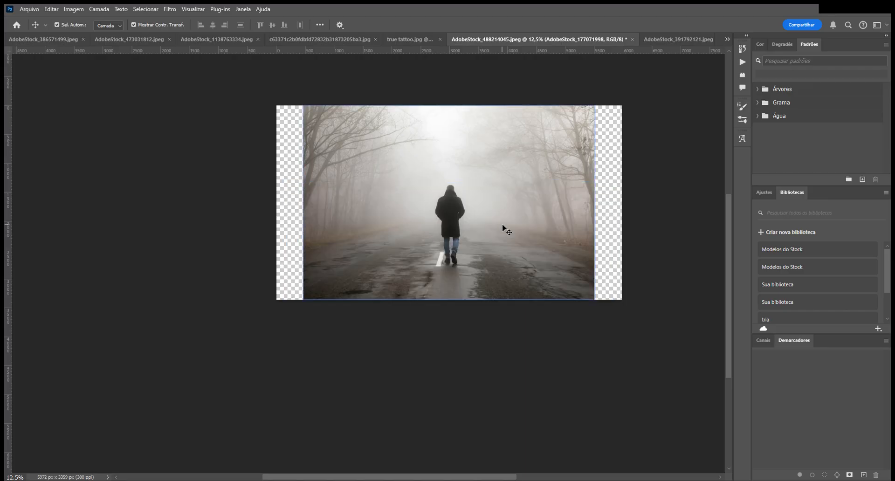
{"action": "key", "text": "ctrl+z"}
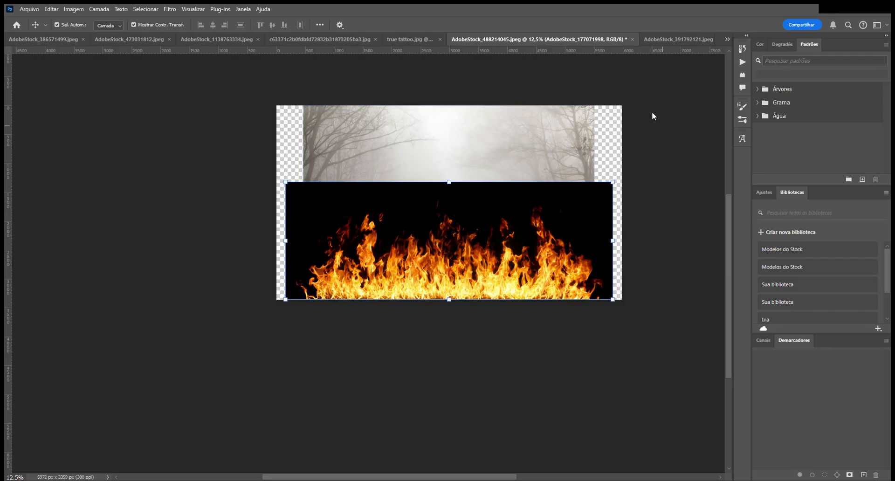
{"action": "key", "text": "shift+plus"}
{"action": "key", "text": "shift+plus"}
{"action": "key", "text": "shift+plus"}
{"action": "key", "text": "shift+plus"}
{"action": "key", "text": "shift+plus"}
{"action": "key", "text": "shift+plus"}
{"action": "key", "text": "shift+plus"}
{"action": "key", "text": "shift+plus"}
{"action": "key", "text": "shift+plus"}
{"action": "key", "text": "shift+plus"}
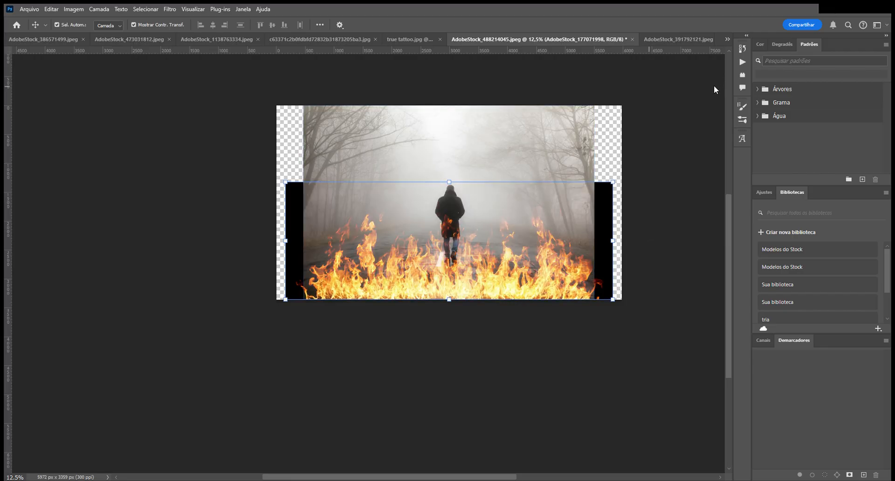
{"action": "mouse_move", "coordinate": [426, 270]}
{"action": "left_mouse_down"}
{"action": "mouse_move", "coordinate": [426, 255]}
{"action": "mouse_move", "coordinate": [426, 281]}
{"action": "left_mouse_up"}
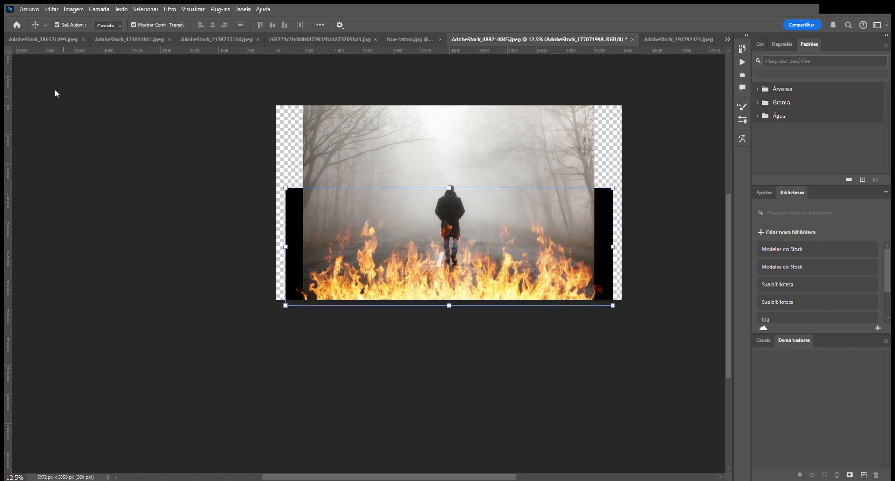
Select the foggy road photo's area with a rectangular marquee and crop the canvas to it, cutting away the transparent side strips.
{"action": "key", "text": "m"}
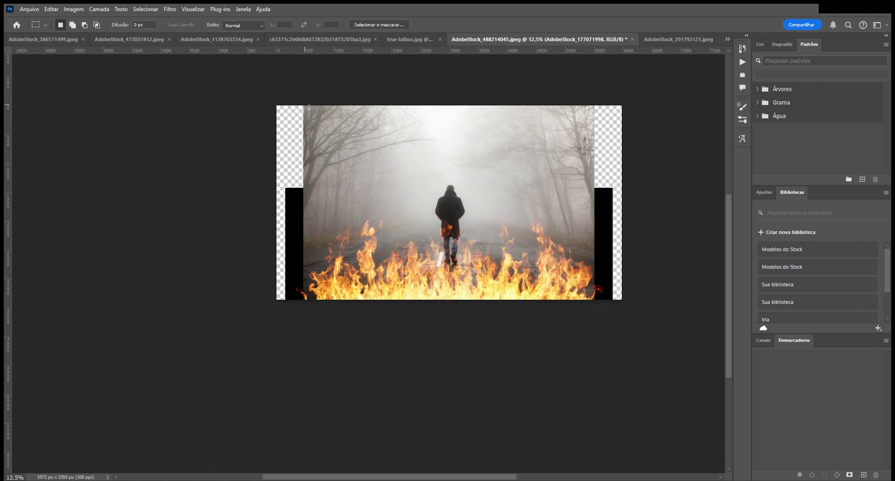
{"action": "left_click_drag", "start_coordinate": [308, 107], "coordinate": [597, 322]}
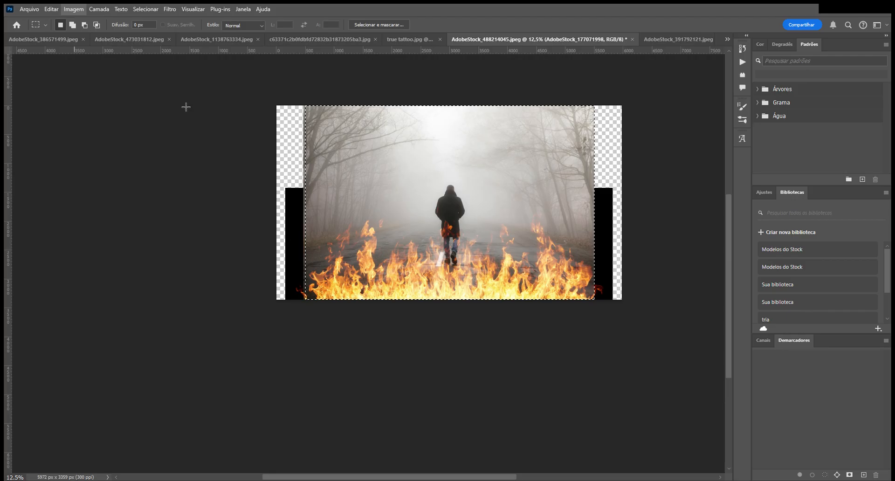
{"action": "left_click", "coordinate": [206, 144]}
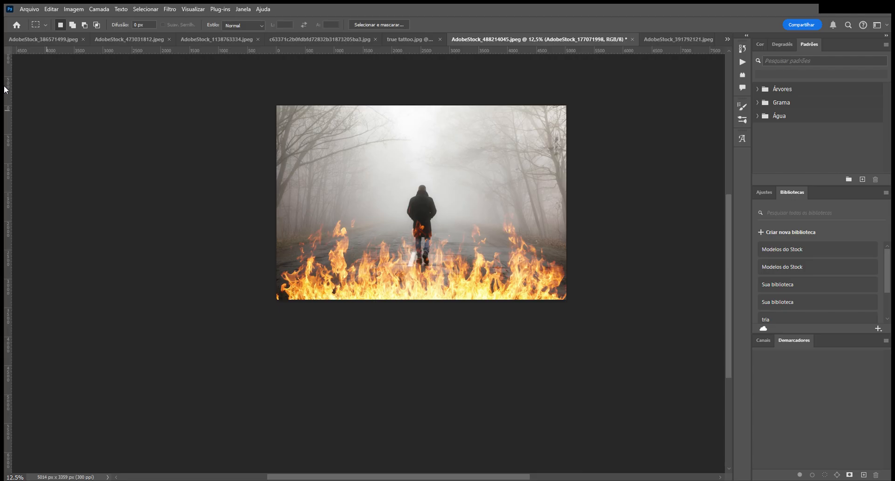
Clear the fire and foggy road images from view so that only the arm photo shows on the cropped canvas.
{"action": "key", "text": "v"}
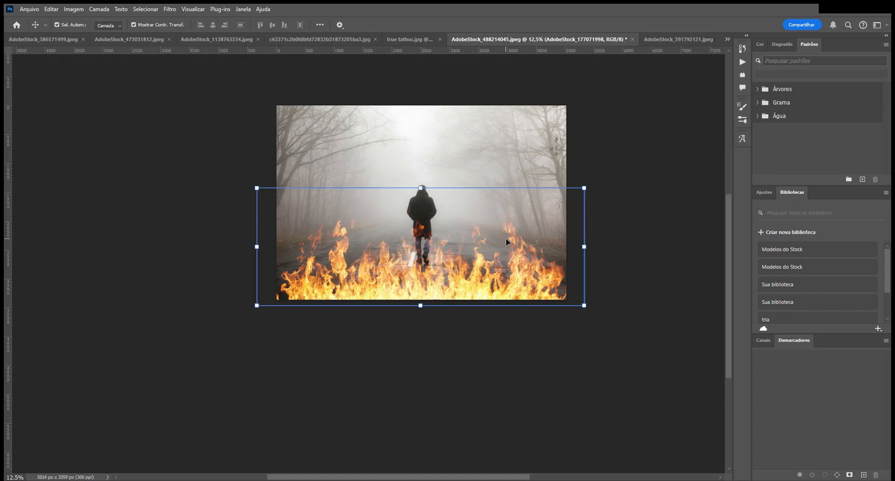
{"action": "key", "text": "Delete"}
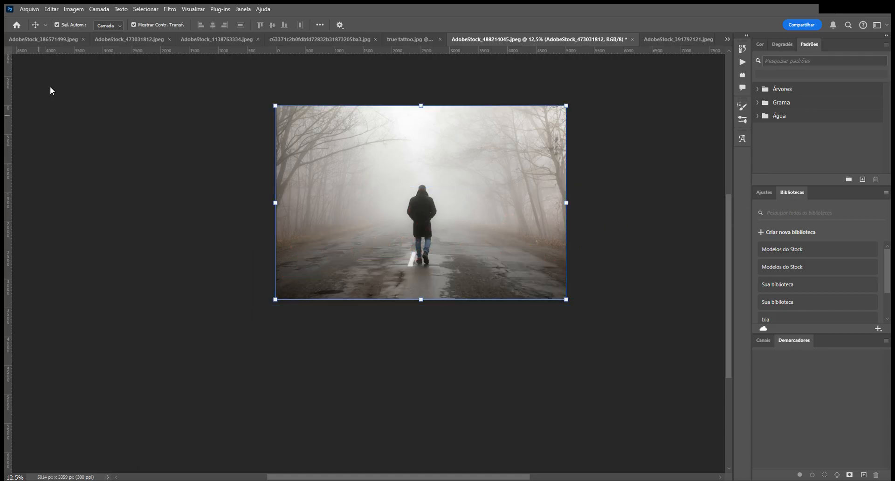
{"action": "key", "text": "m"}
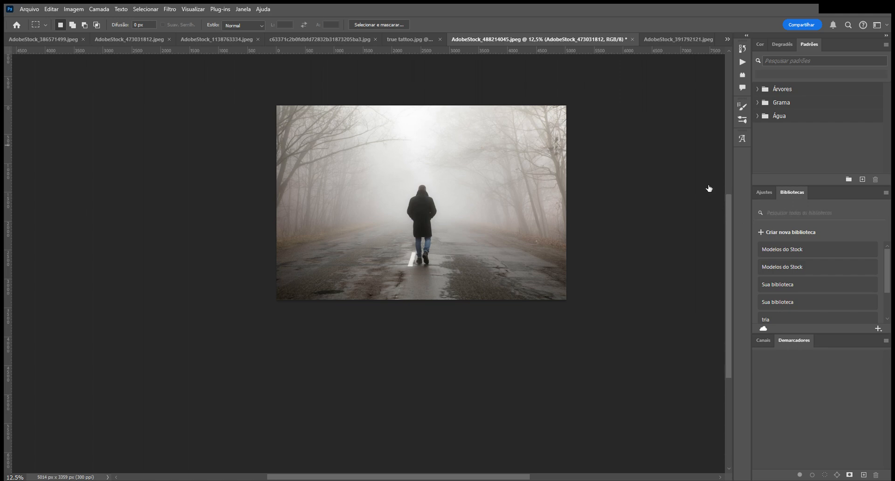
{"action": "key", "text": "Delete"}
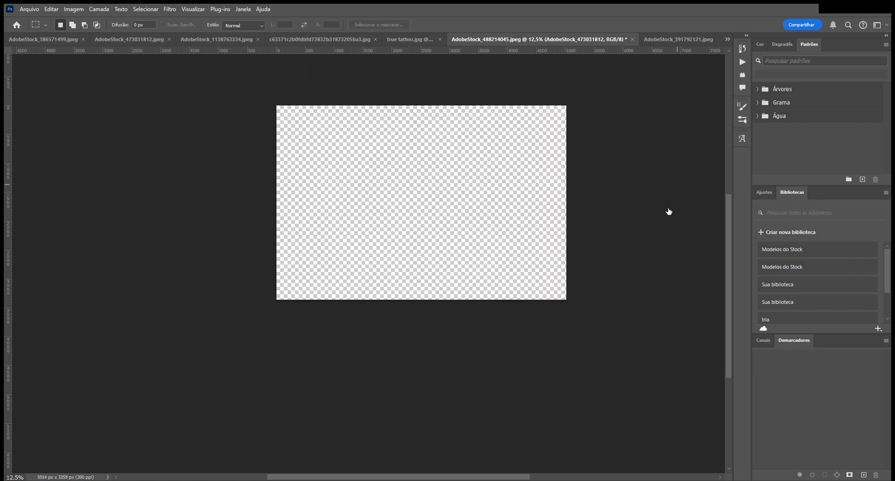
{"action": "key", "text": "ctrl+z"}
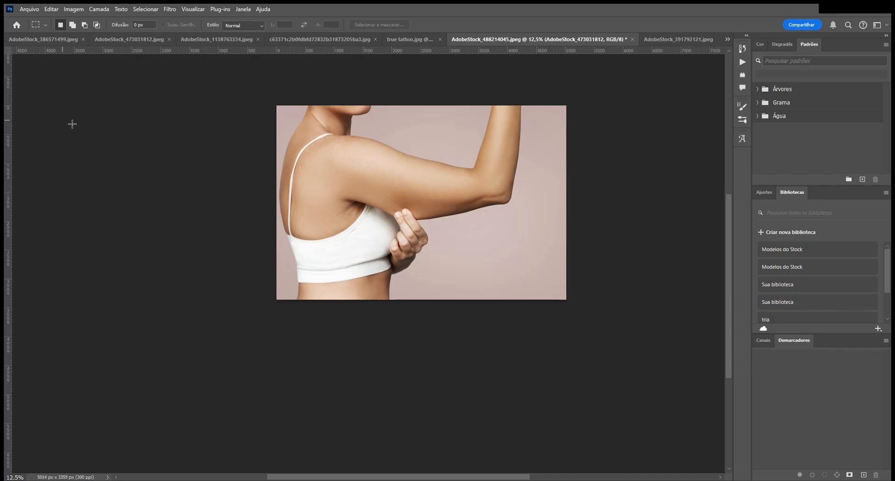
Select the woman in the arm photo with the Object Selection tool.
{"action": "key", "text": "w"}
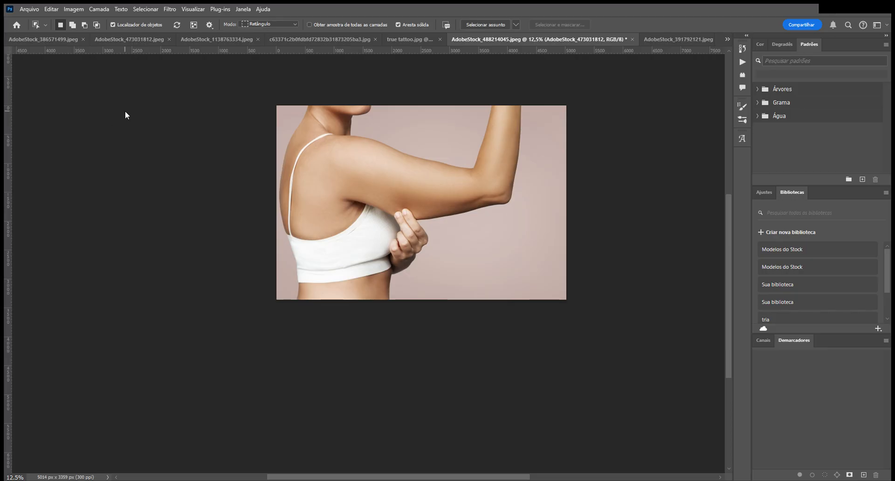
{"action": "left_click", "coordinate": [719, 218]}
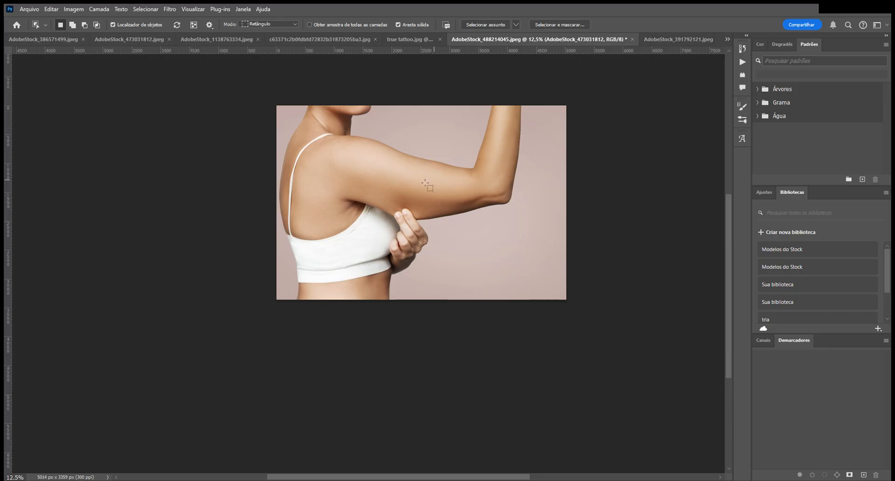
{"action": "left_click", "coordinate": [485, 202]}
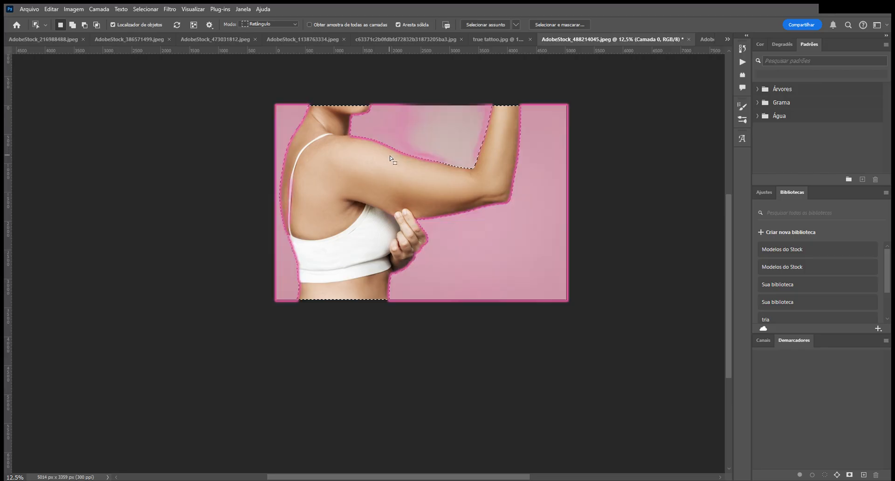
Try red brush strokes inside the selection over the woman's waist and hand, and undo them.
{"action": "key", "text": "b"}
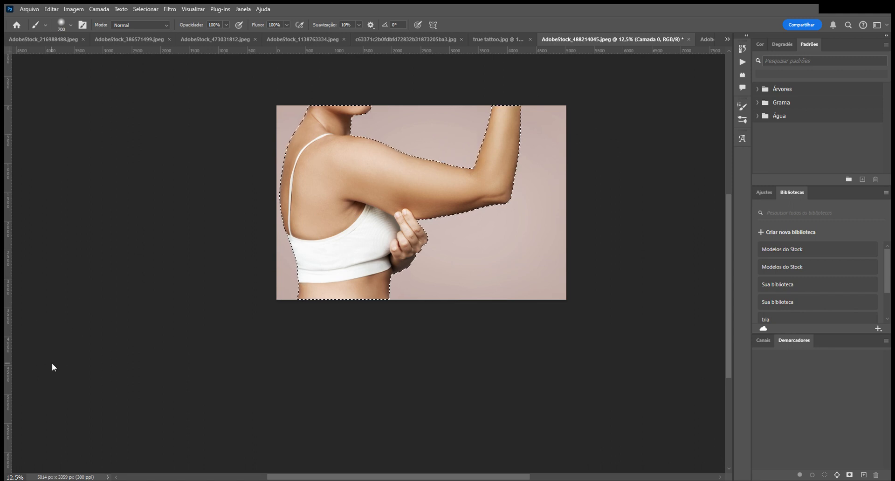
{"action": "key", "text": "i"}
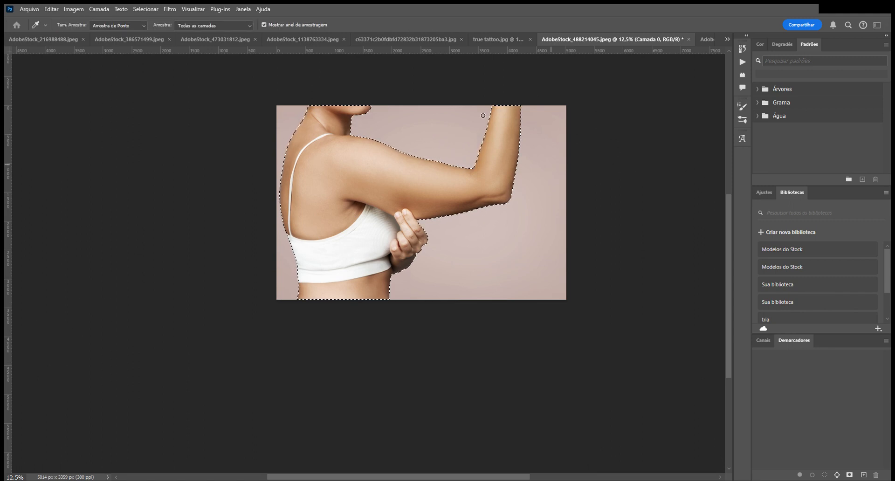
{"action": "key", "text": "b"}
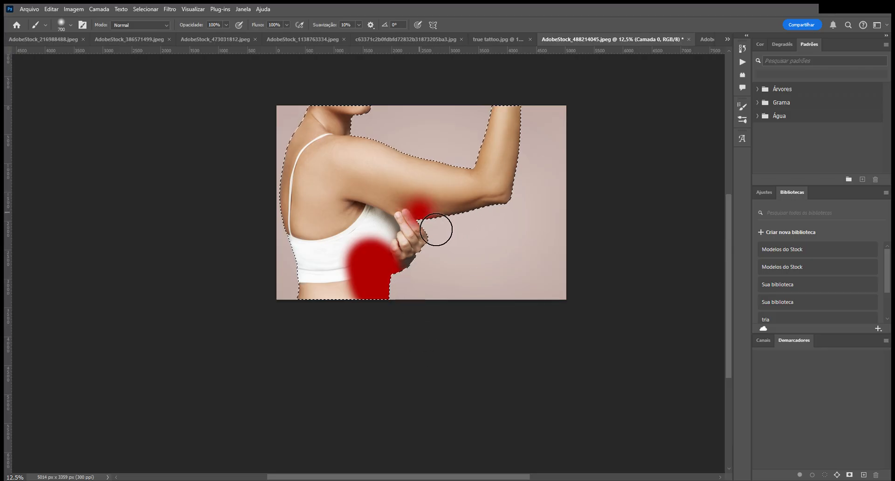
{"action": "left_click_drag", "start_coordinate": [410, 235], "coordinate": [416, 249]}
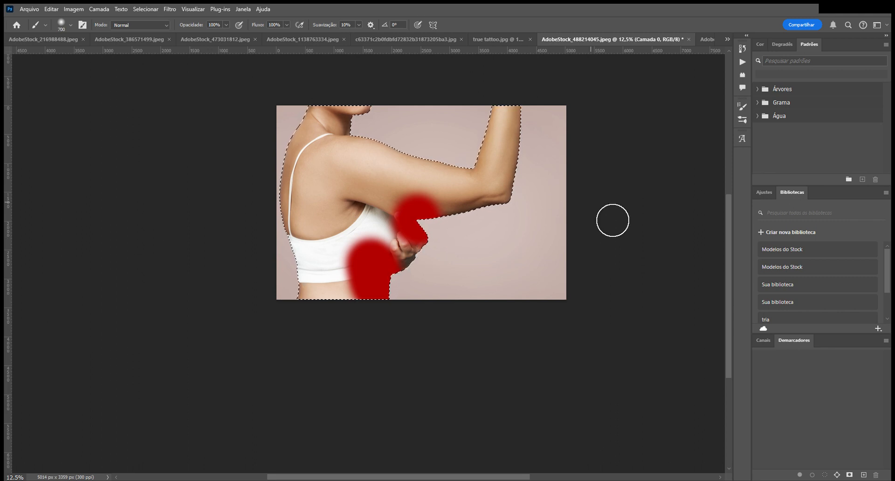
{"action": "key", "text": "ctrl+z"}
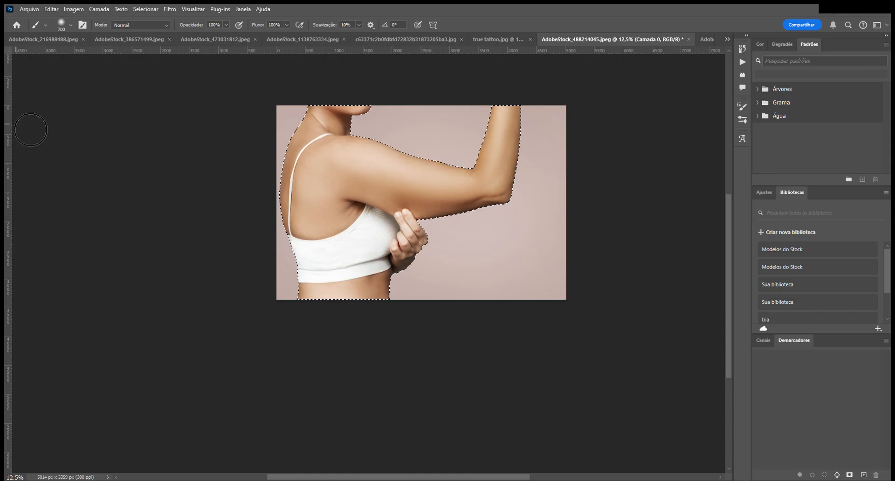
Invert the selection, paint the entire background around the woman solid red with the brush, and deselect.
{"action": "key", "text": "m"}
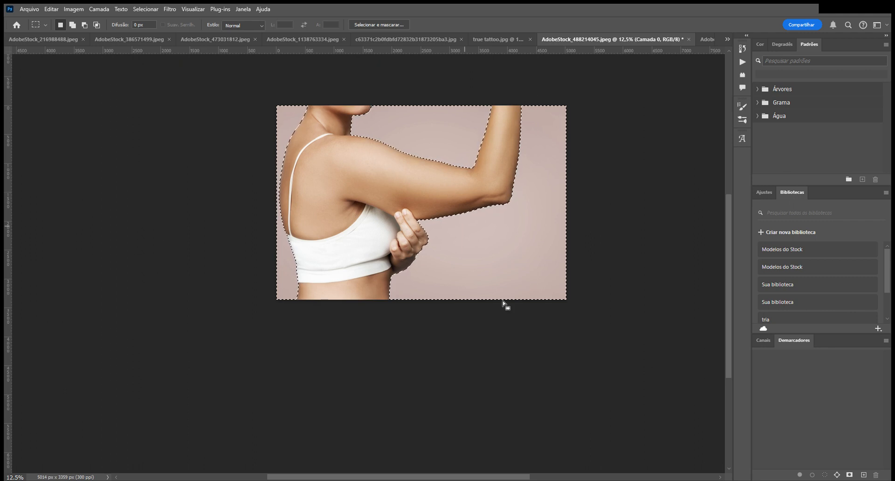
{"action": "key", "text": "ctrl+shift+i"}
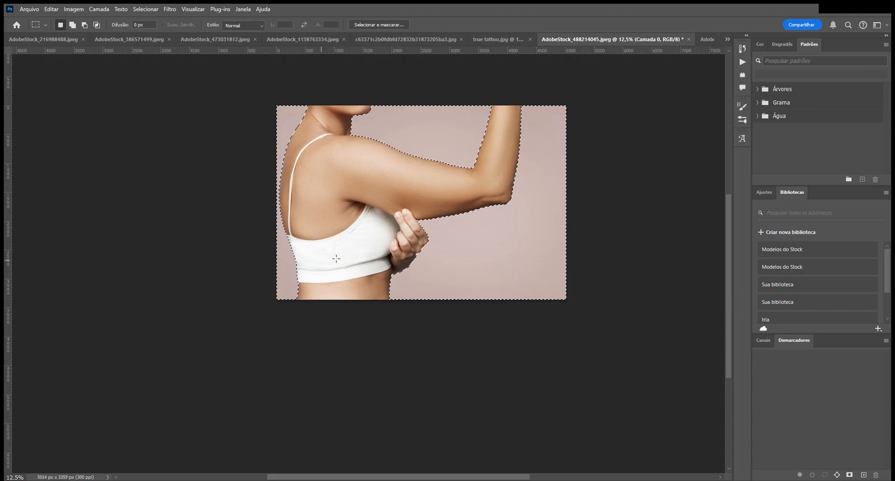
{"action": "key", "text": "b"}
{"action": "mouse_move", "coordinate": [466, 240]}
{"action": "left_mouse_down"}
{"action": "mouse_move", "coordinate": [495, 242]}
{"action": "mouse_move", "coordinate": [449, 259]}
{"action": "left_mouse_up"}
{"action": "mouse_move", "coordinate": [397, 277]}
{"action": "left_mouse_down"}
{"action": "mouse_move", "coordinate": [412, 266]}
{"action": "mouse_move", "coordinate": [438, 308]}
{"action": "mouse_move", "coordinate": [535, 140]}
{"action": "mouse_move", "coordinate": [501, 121]}
{"action": "mouse_move", "coordinate": [225, 160]}
{"action": "mouse_move", "coordinate": [186, 156]}
{"action": "mouse_move", "coordinate": [354, 154]}
{"action": "mouse_move", "coordinate": [374, 194]}
{"action": "mouse_move", "coordinate": [564, 158]}
{"action": "mouse_move", "coordinate": [576, 174]}
{"action": "mouse_move", "coordinate": [543, 326]}
{"action": "mouse_move", "coordinate": [314, 314]}
{"action": "mouse_move", "coordinate": [270, 174]}
{"action": "mouse_move", "coordinate": [282, 301]}
{"action": "mouse_move", "coordinate": [366, 317]}
{"action": "mouse_move", "coordinate": [498, 186]}
{"action": "left_mouse_up"}
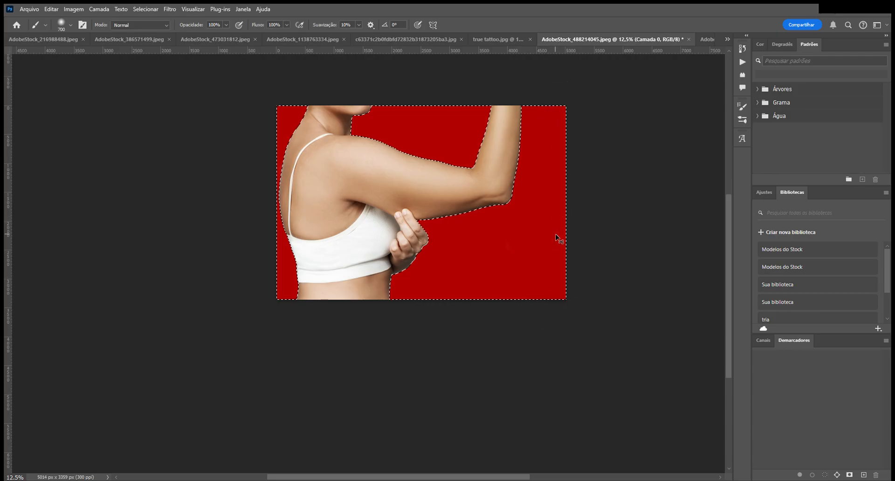
{"action": "key", "text": "ctrl+d"}
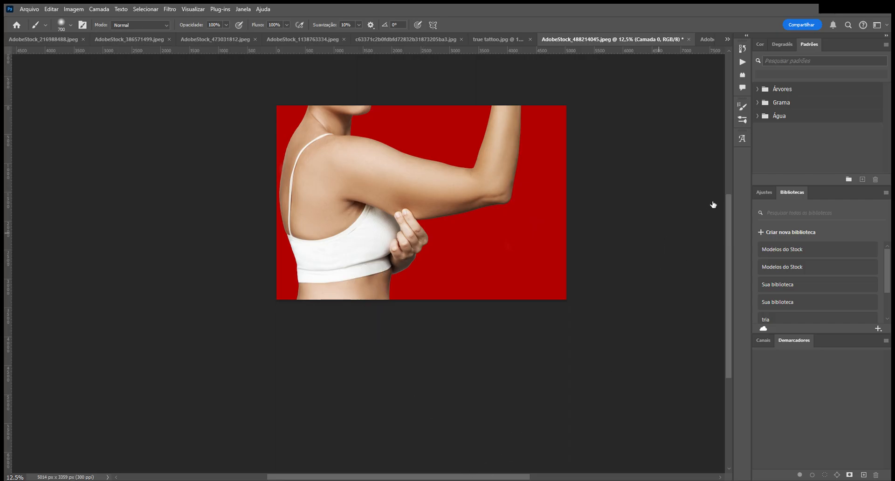
Place the ex2 composite image of two walkers and a dog on the foggy road over the arm photo.
{"action": "left_click", "coordinate": [736, 154], "text": "shift"}
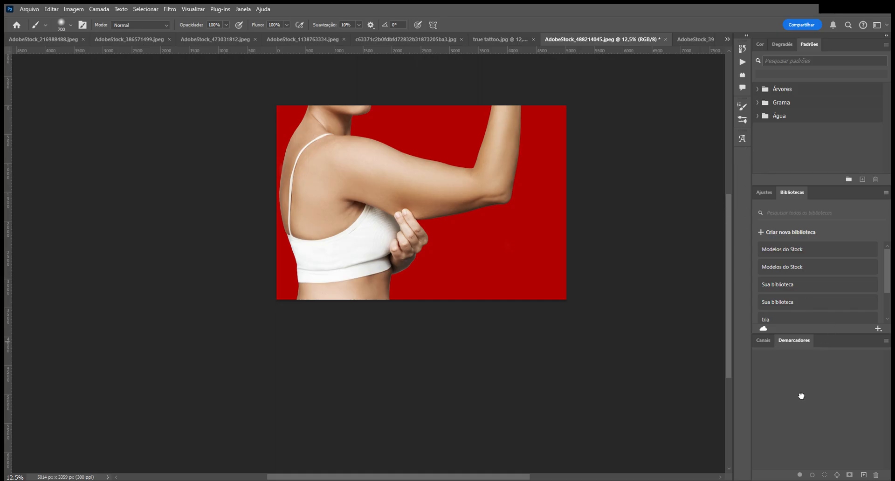
{"action": "left_click", "coordinate": [787, 416]}
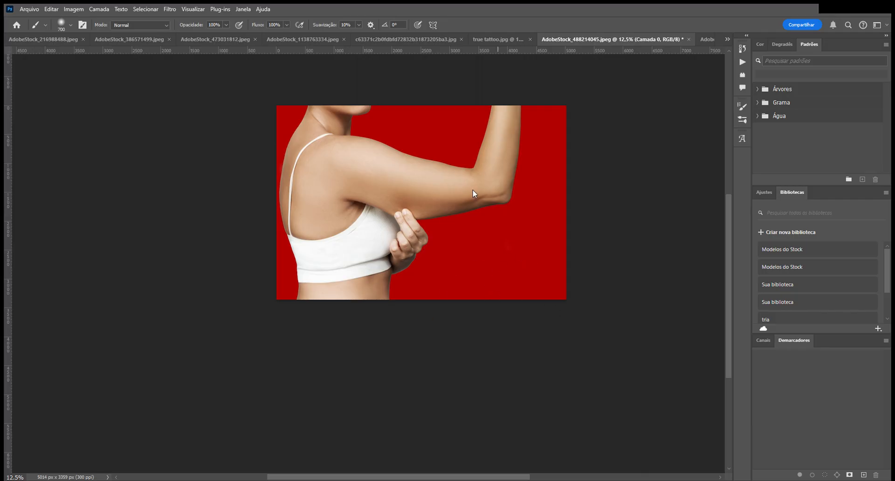
{"action": "left_click_drag", "start_coordinate": [74, 235], "coordinate": [289, 221]}
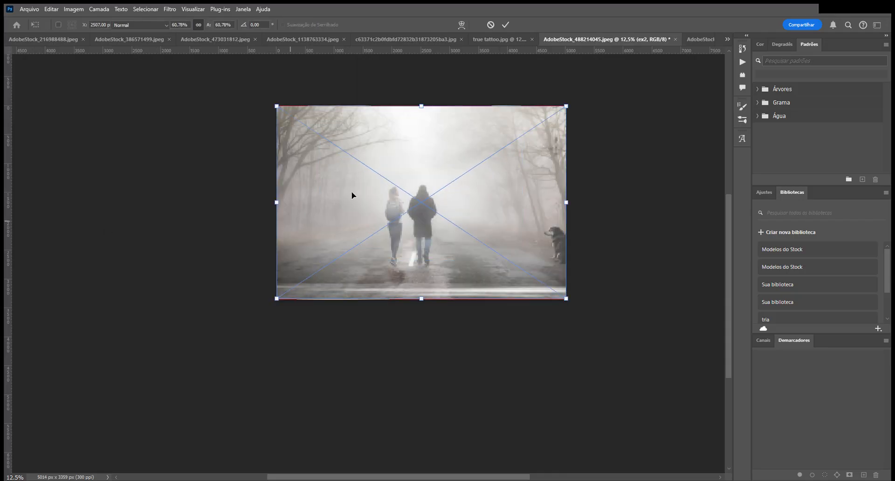
{"action": "key", "text": "Return"}
{"action": "key", "text": "b"}
{"action": "key", "text": "ctrl+z"}
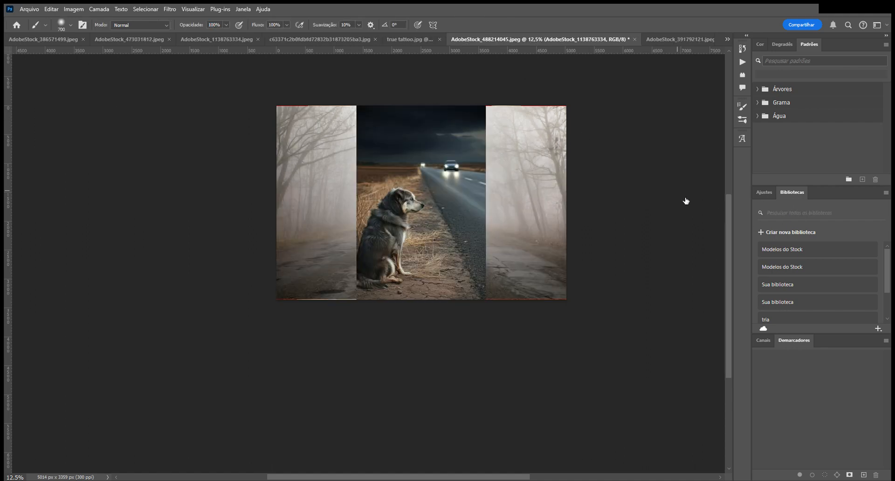
Switch layer visibility to compare the hiker photo with the finished foggy road composite.
{"action": "left_click", "coordinate": [668, 165]}
{"action": "left_click", "coordinate": [667, 173]}
{"action": "left_click", "coordinate": [670, 187]}
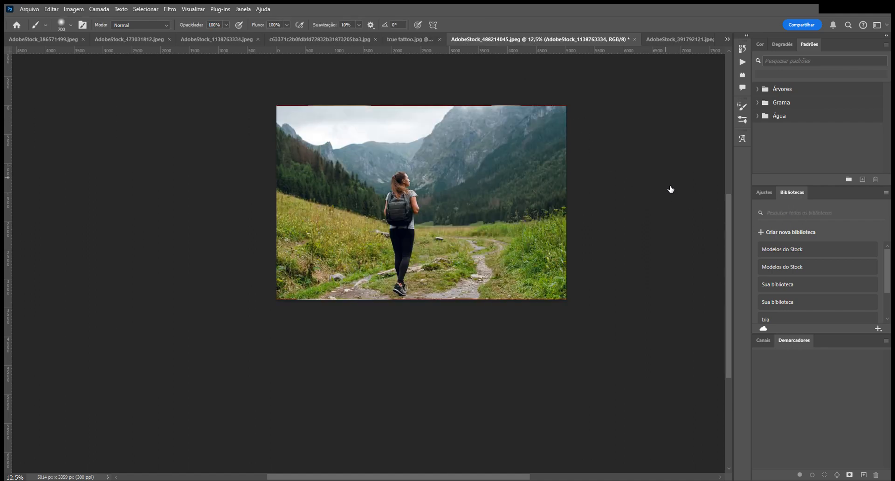
{"action": "left_click", "coordinate": [673, 201]}
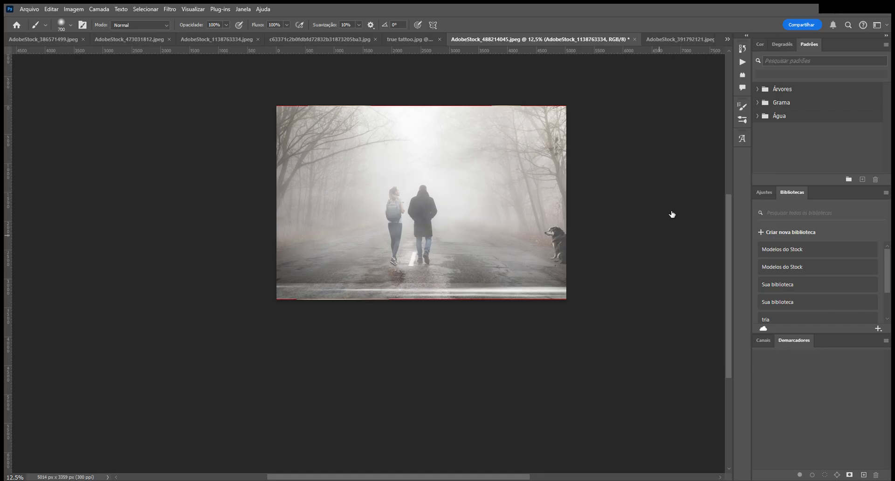
Show the plain foggy road, and add the hiker, dog and grey gradient source images over it one after another.
{"action": "left_click", "coordinate": [670, 167]}
{"action": "left_click", "coordinate": [716, 202]}
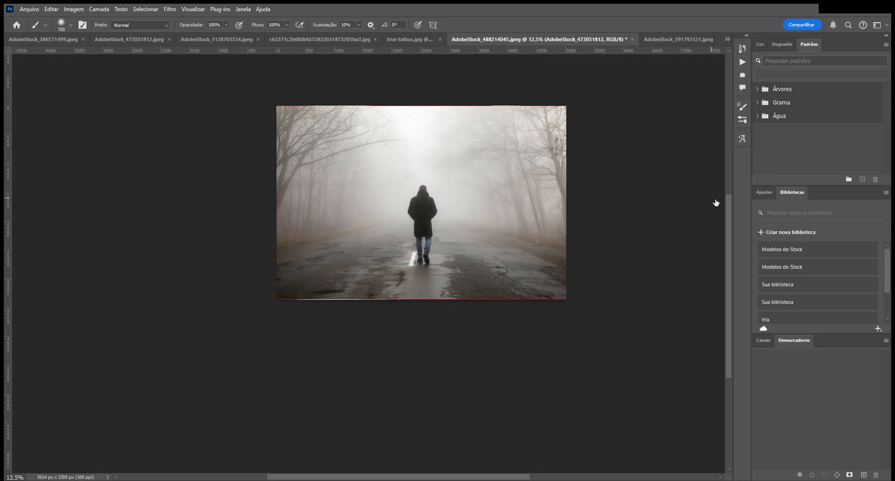
{"action": "left_click", "coordinate": [667, 182]}
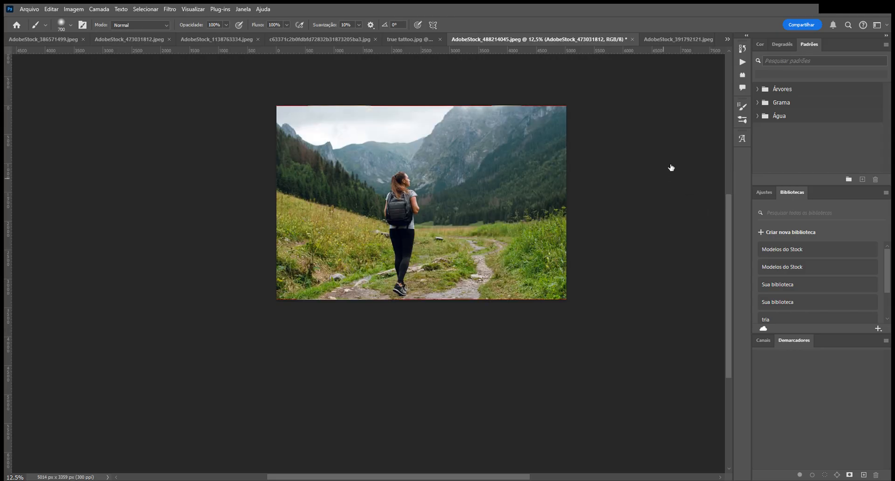
{"action": "left_click", "coordinate": [680, 176]}
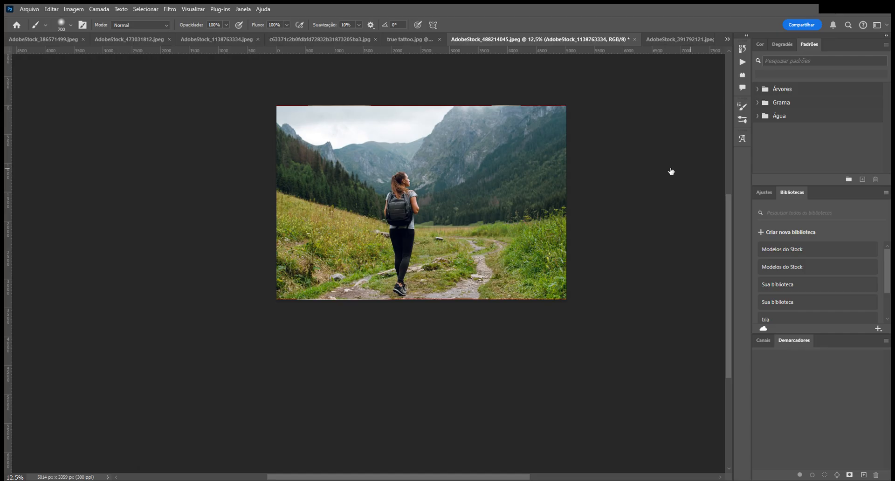
{"action": "left_click", "coordinate": [671, 171]}
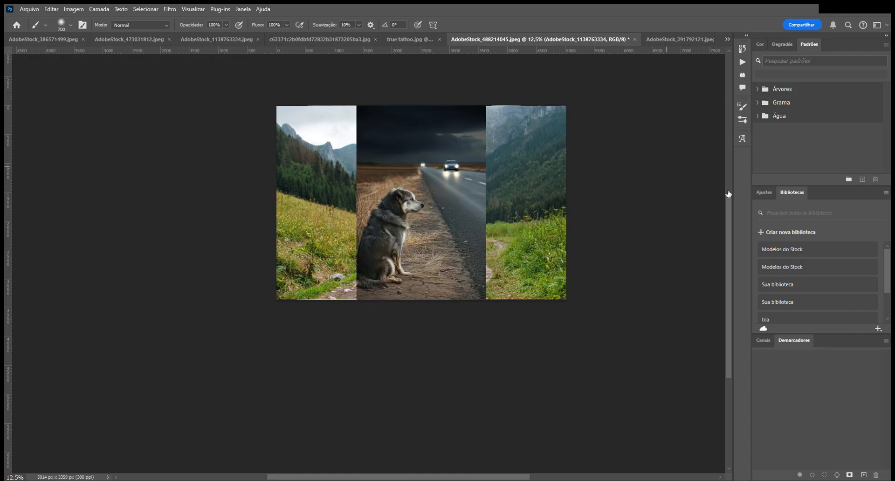
{"action": "left_click", "coordinate": [668, 154]}
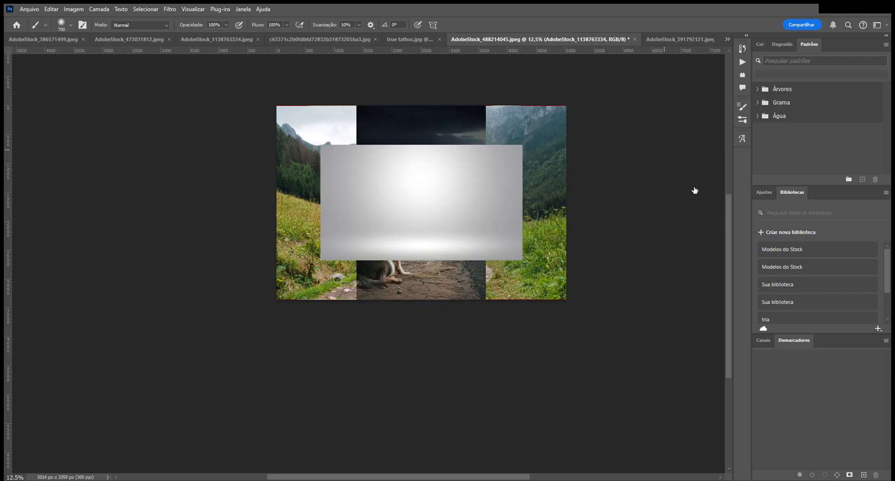
Replace the grey gradient with the dark smoky AdobeStock_386571499 image over the source photos, and show the finished foggy road composite again.
{"action": "left_click", "coordinate": [670, 156]}
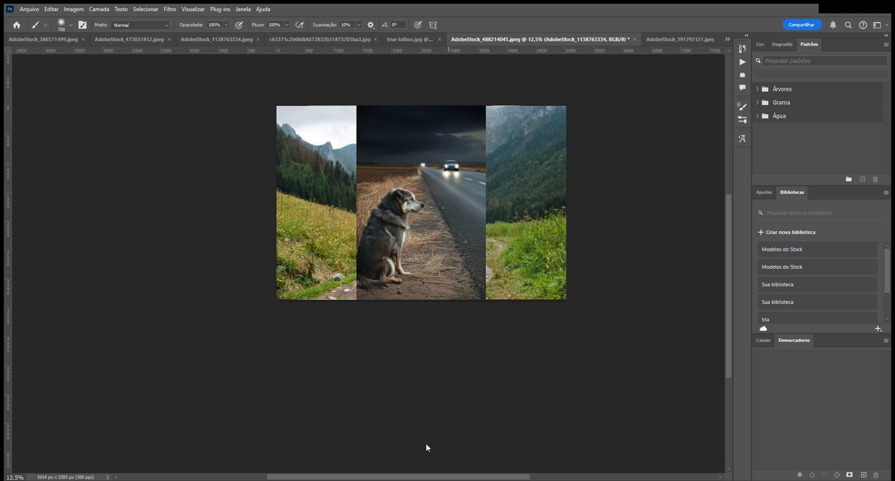
{"action": "left_click_drag", "start_coordinate": [139, 238], "coordinate": [475, 208]}
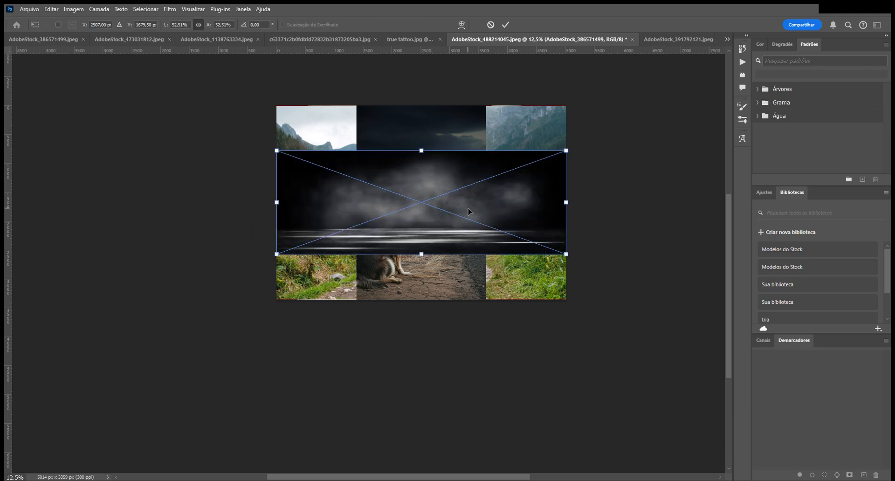
{"action": "key", "text": "Return"}
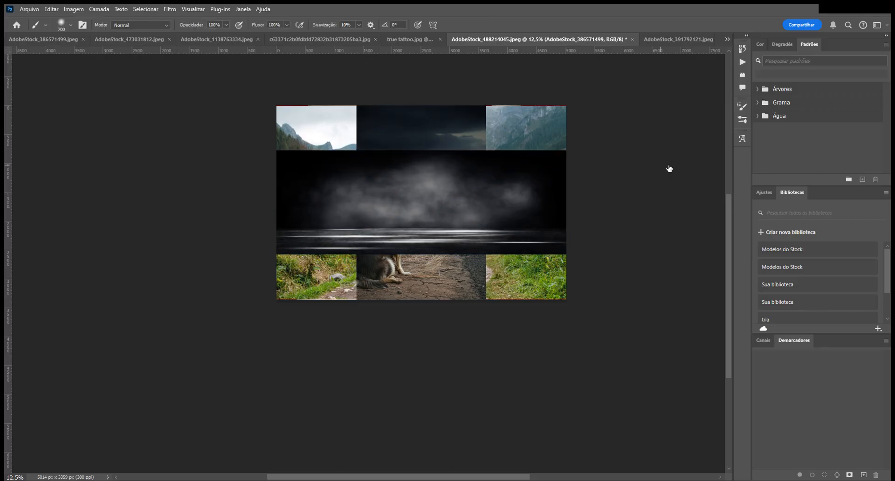
{"action": "left_click", "coordinate": [671, 212]}
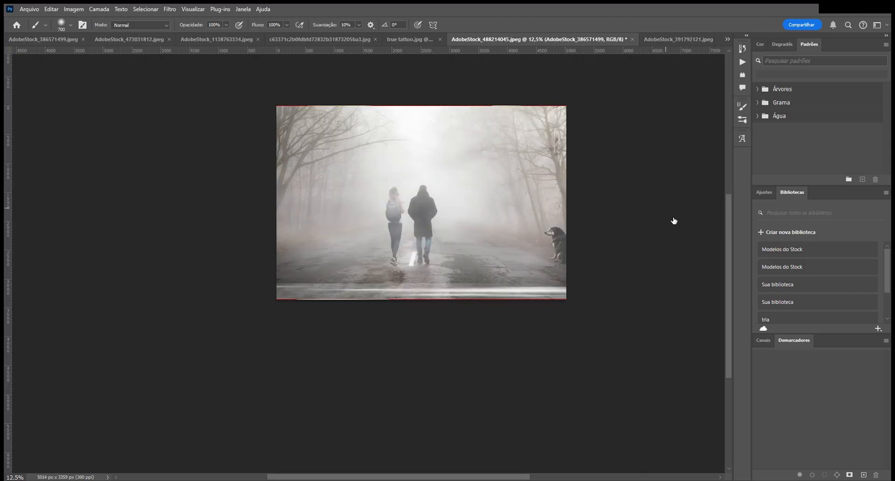
Place the ex1 composite of a woman walking on a lake pier towards a stone arch over the canvas.
{"action": "left_click", "coordinate": [668, 235]}
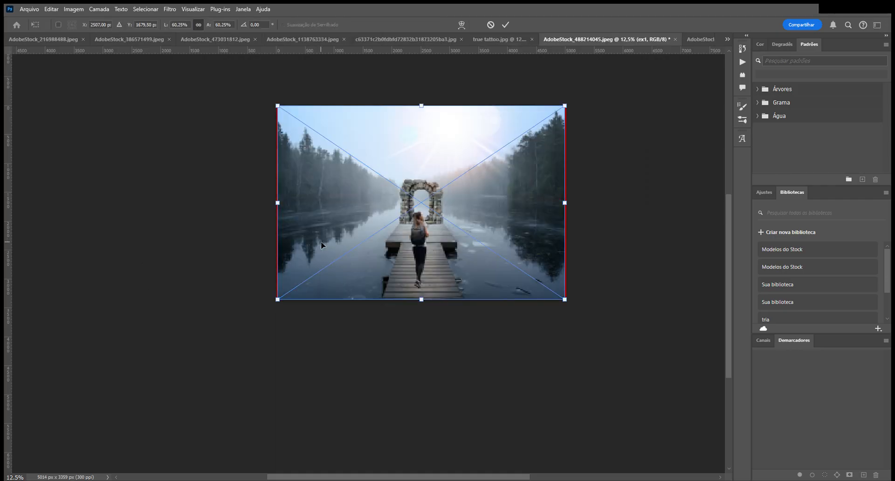
{"action": "key", "text": "Return"}
{"action": "key", "text": "b"}
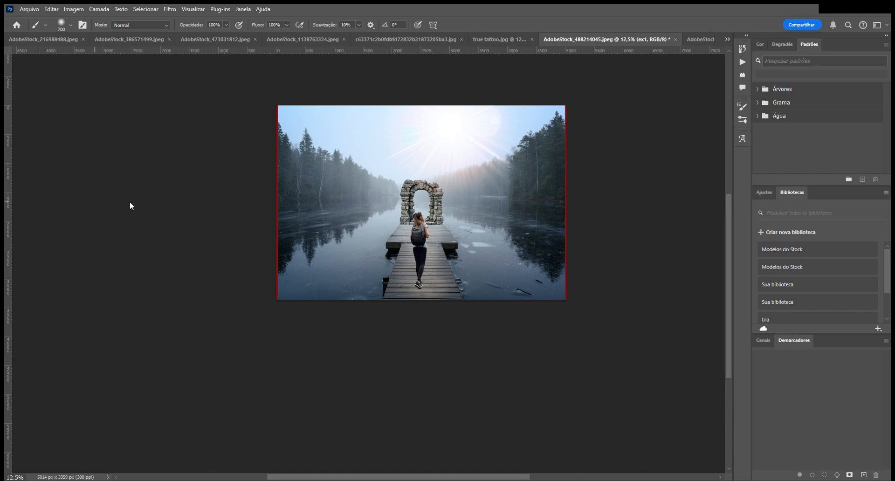
Place the sepia cat-and-skull sketch over the lake composite and move it to the canvas's left edge.
{"action": "key", "text": "Return"}
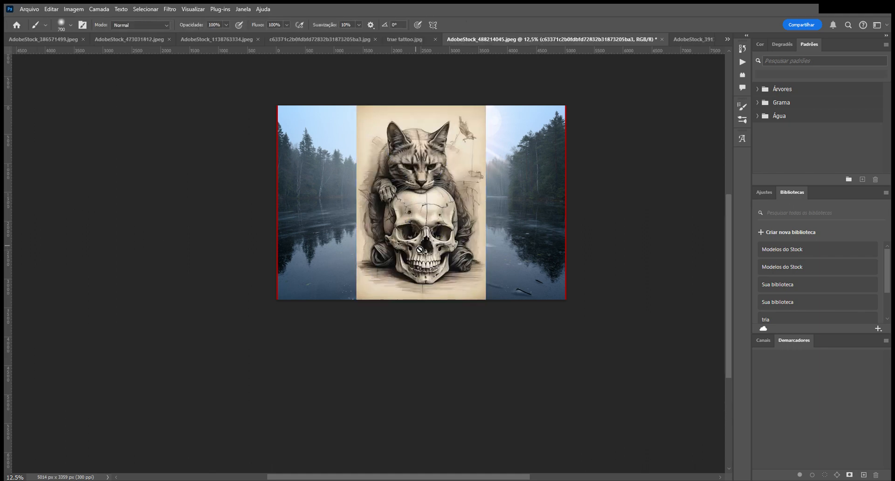
{"action": "key", "text": "v"}
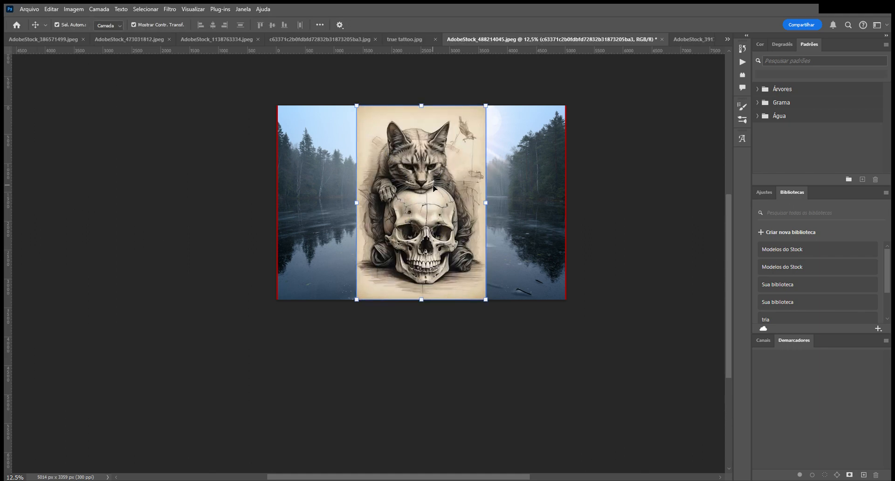
{"action": "mouse_move", "coordinate": [436, 191]}
{"action": "left_mouse_down"}
{"action": "mouse_move", "coordinate": [339, 179]}
{"action": "mouse_move", "coordinate": [362, 190]}
{"action": "left_mouse_up"}
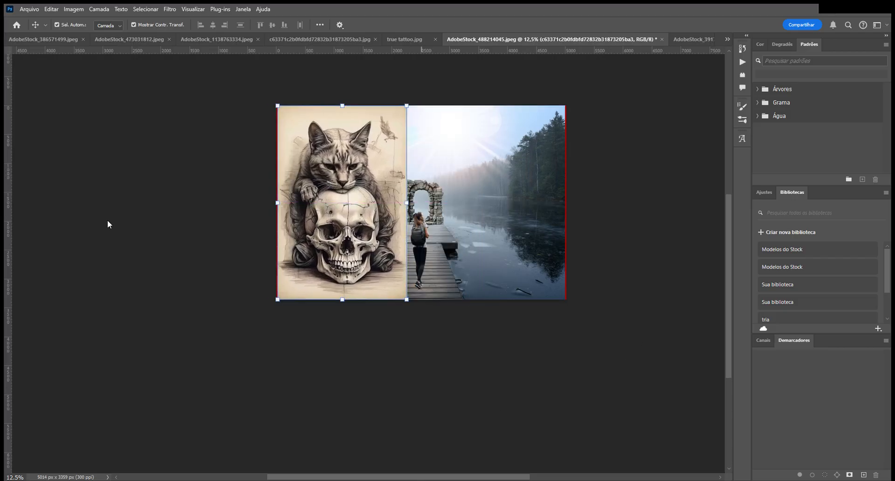
Place the true tattoo image of the cat and skull in a diamond frame against the canvas's right edge.
{"action": "left_click_drag", "start_coordinate": [107, 220], "coordinate": [214, 208]}
{"action": "left_click_drag", "start_coordinate": [461, 192], "coordinate": [536, 192]}
{"action": "key", "text": "Return"}
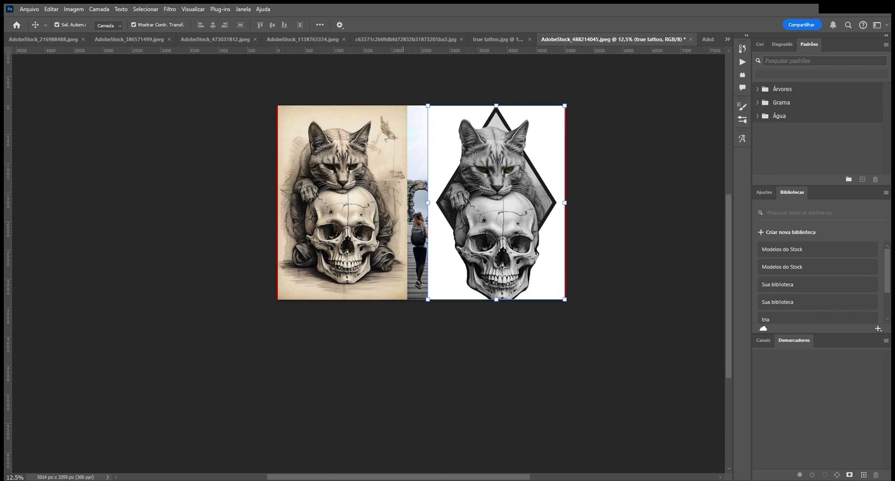
Hide the two tattoo images and the lake composite, and select the layer of the arm photo with the red background.
{"action": "left_click", "coordinate": [673, 171]}
{"action": "left_click", "coordinate": [672, 184]}
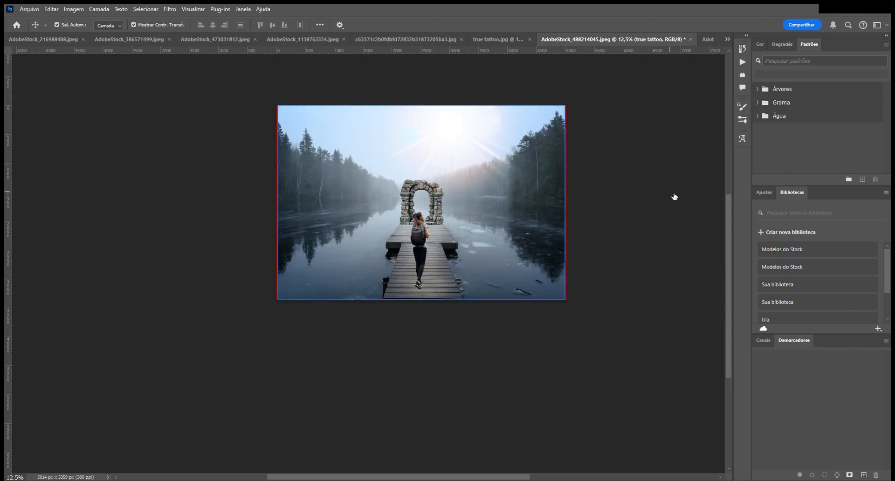
{"action": "left_click", "coordinate": [673, 196]}
{"action": "left_click", "coordinate": [706, 294]}
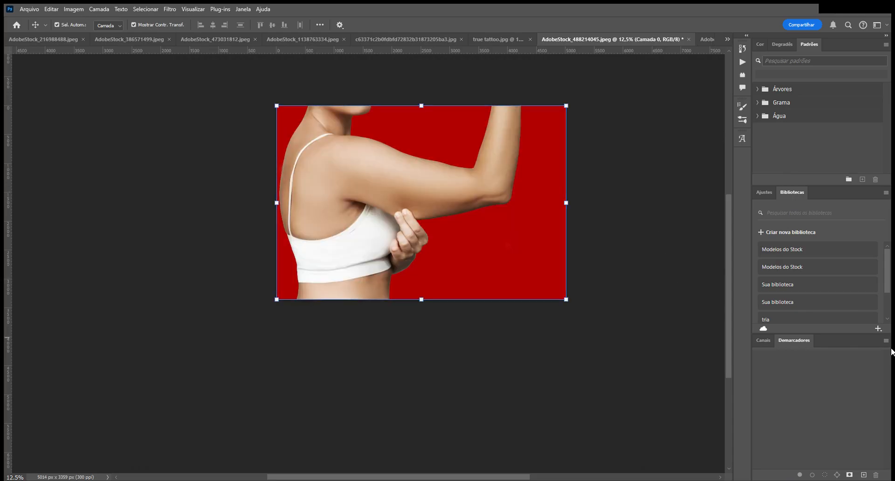